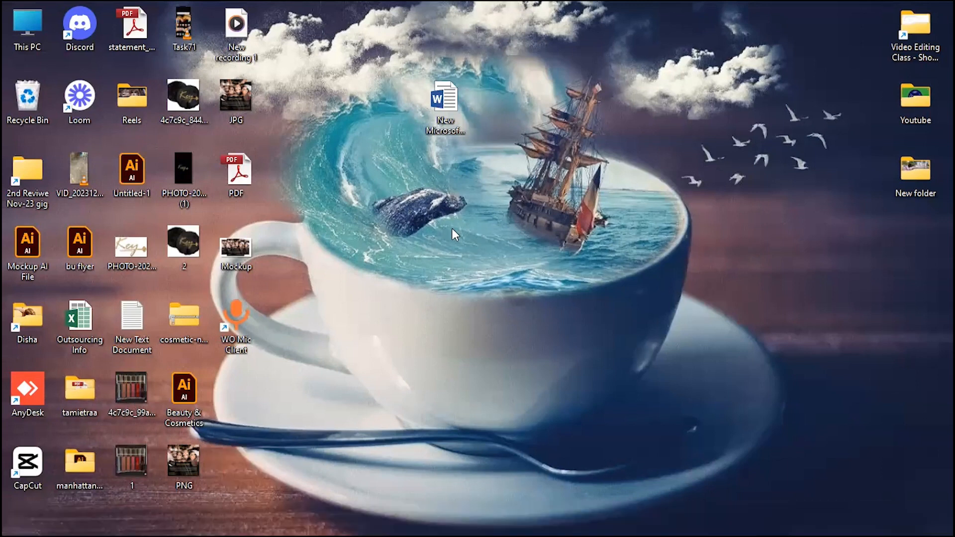
# Refresh the desktop and bring up File Explorer at the Softwer folder.
pyautogui.rightClick(451, 228)
pyautogui.click(484, 271)
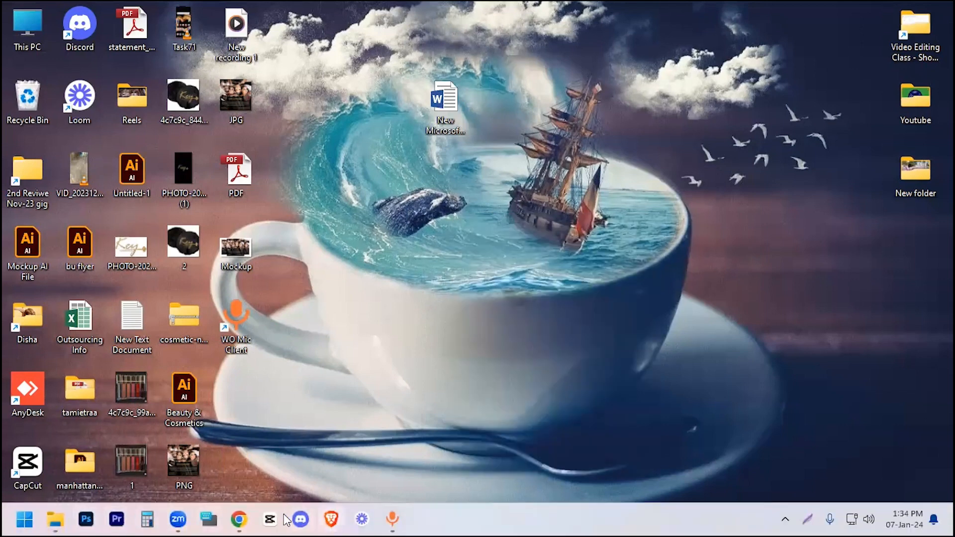
pyautogui.click(61, 520)
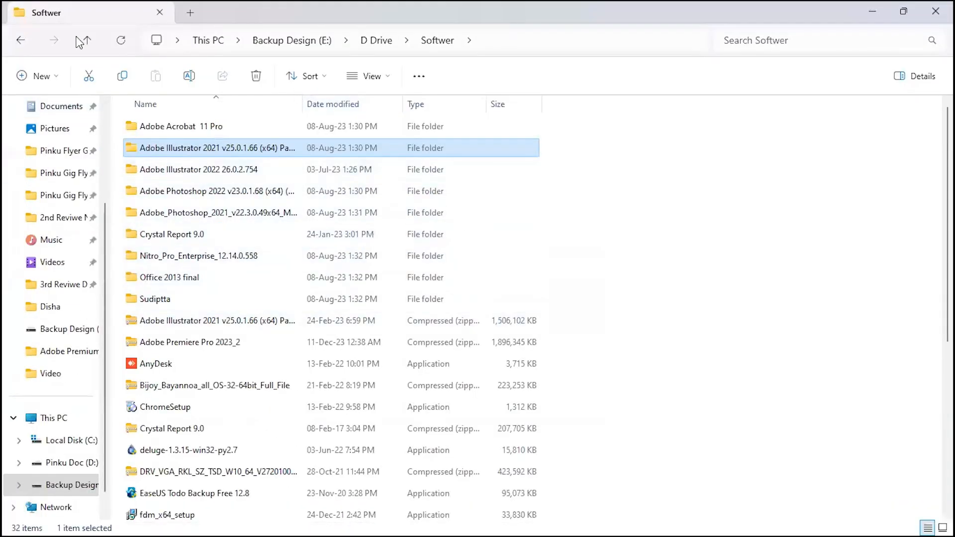
pyautogui.doubleClick(228, 151)
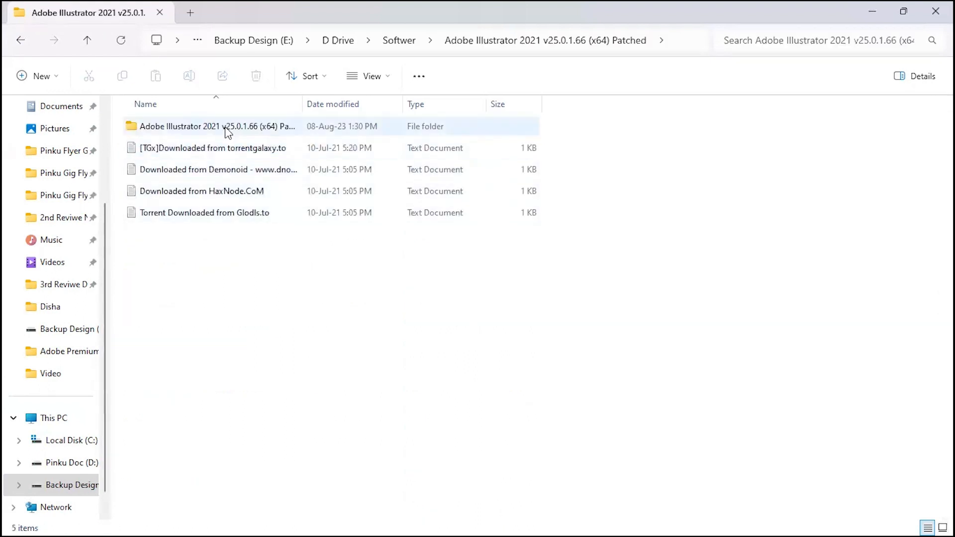
pyautogui.doubleClick(226, 130)
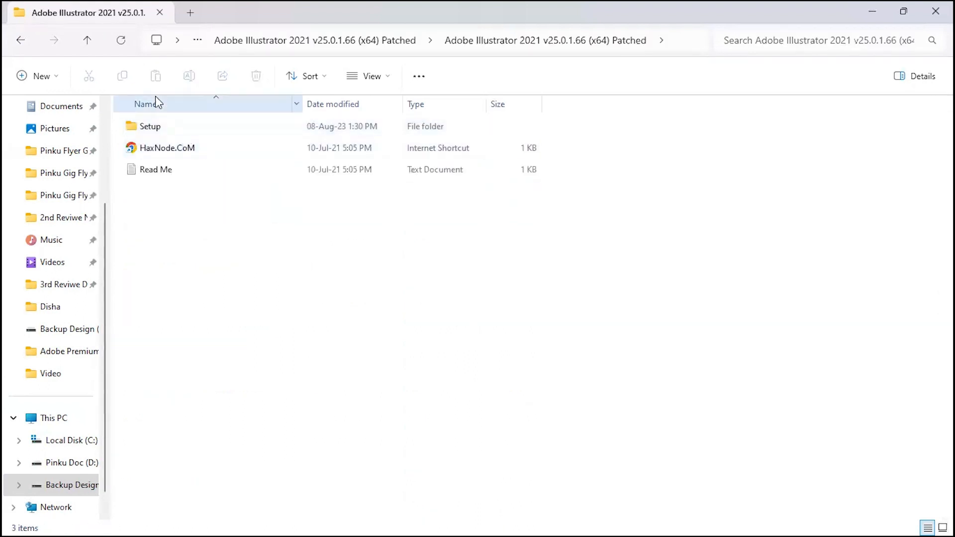
pyautogui.click(92, 40)
pyautogui.click(93, 40)
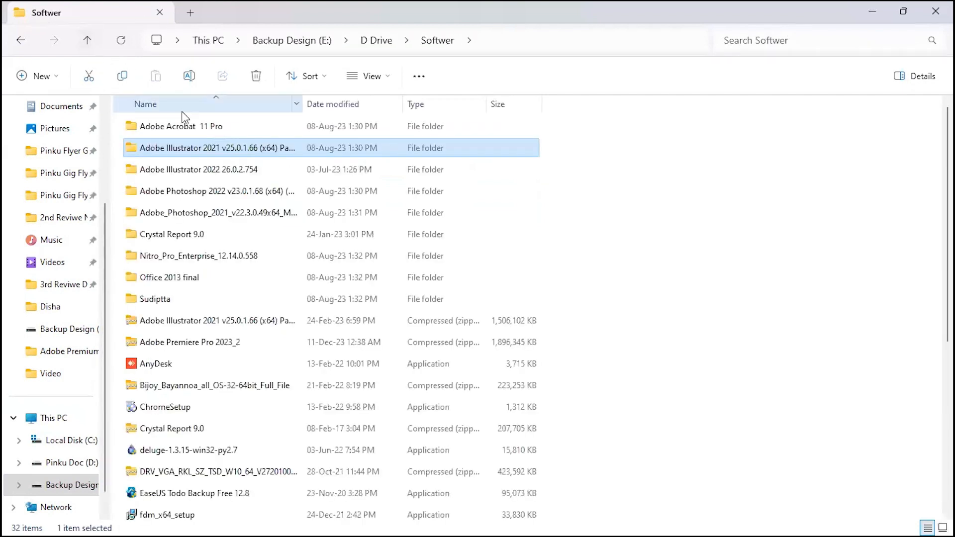
# Open the Adobe Illustrator 2021 v25.0.1.66 (x64) Patched folder and go through its subfolder of the same name into the Setup folder.
pyautogui.doubleClick(189, 148)
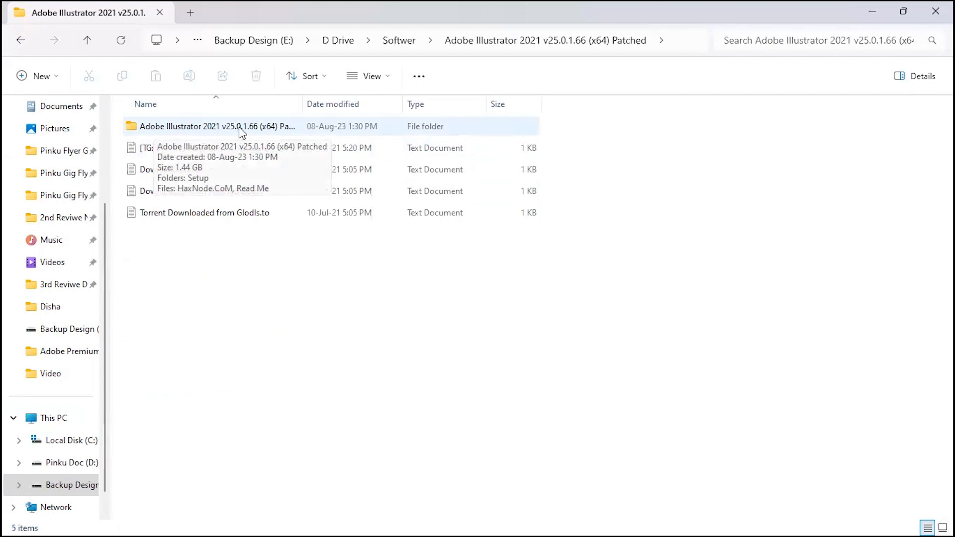
pyautogui.click(162, 126)
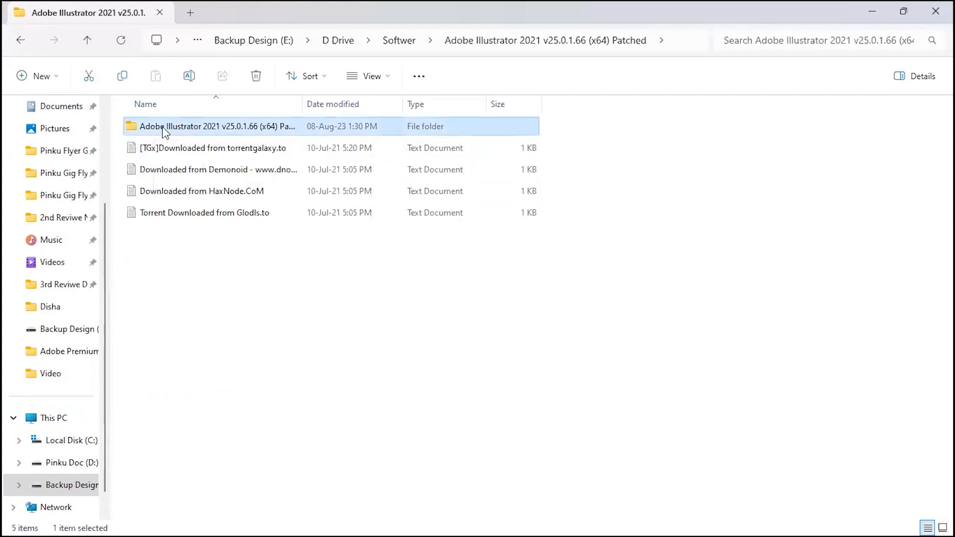
pyautogui.doubleClick(205, 127)
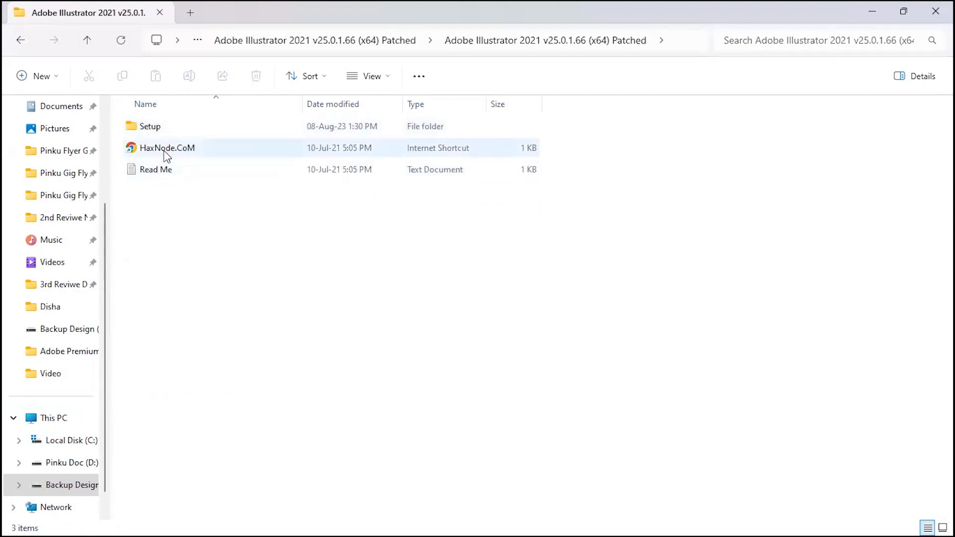
pyautogui.click(151, 128)
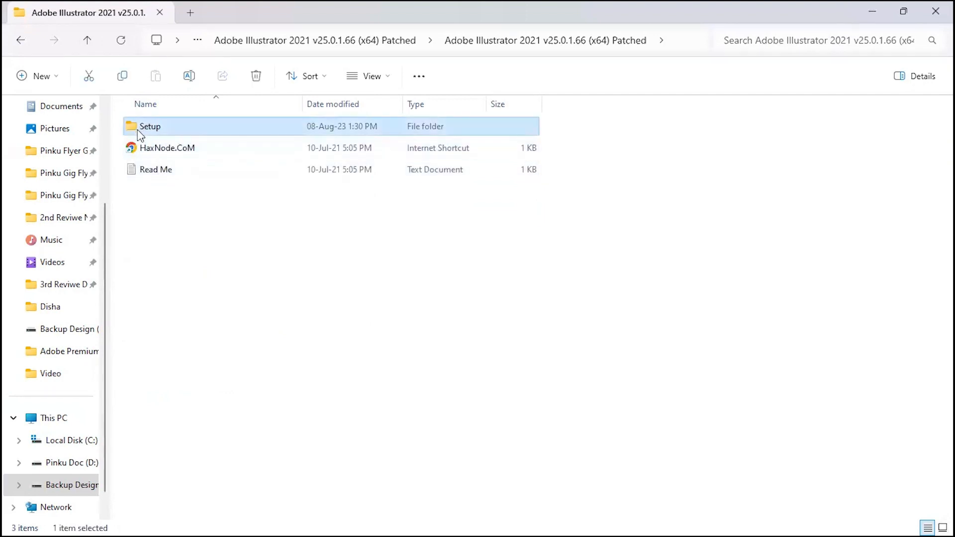
pyautogui.doubleClick(154, 130)
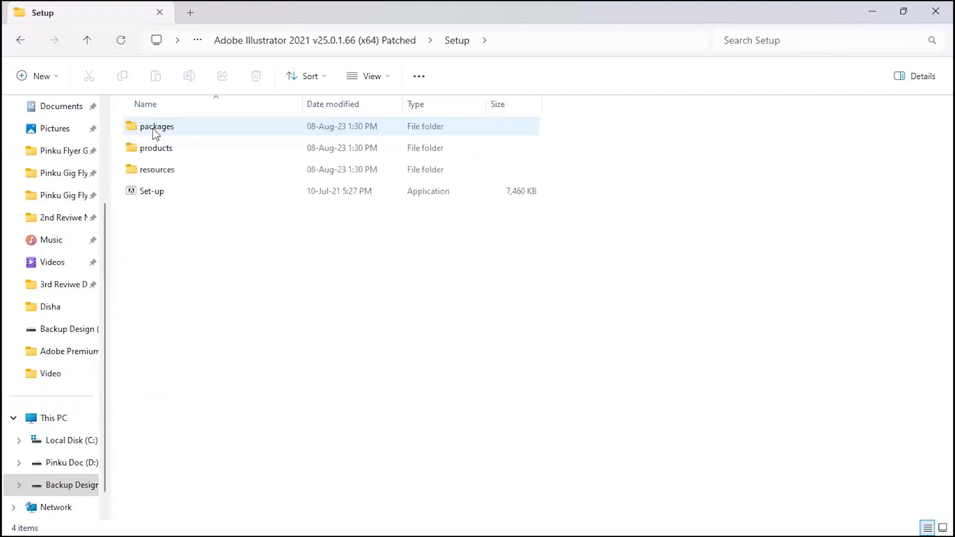
# Run the Set-up application from the Setup folder as administrator.
pyautogui.click(149, 194)
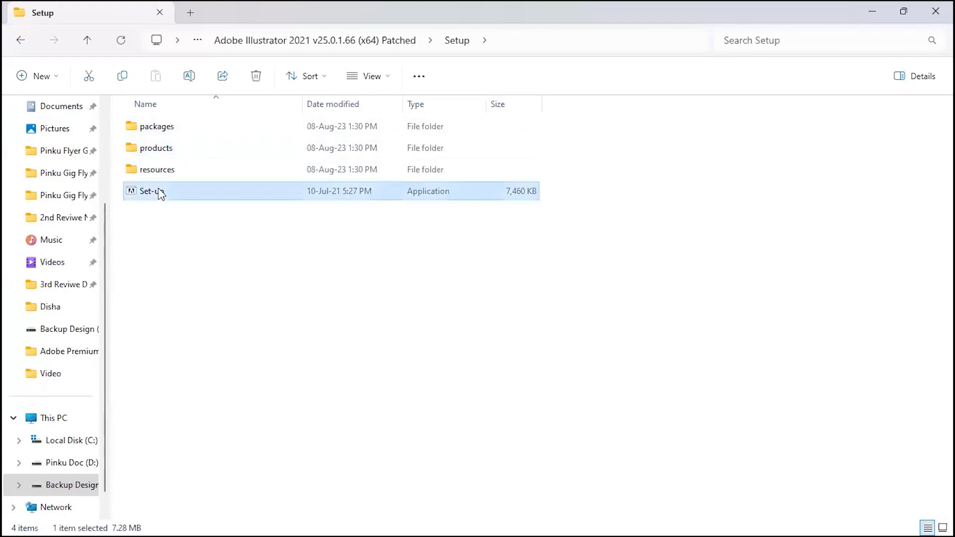
pyautogui.rightClick(133, 192)
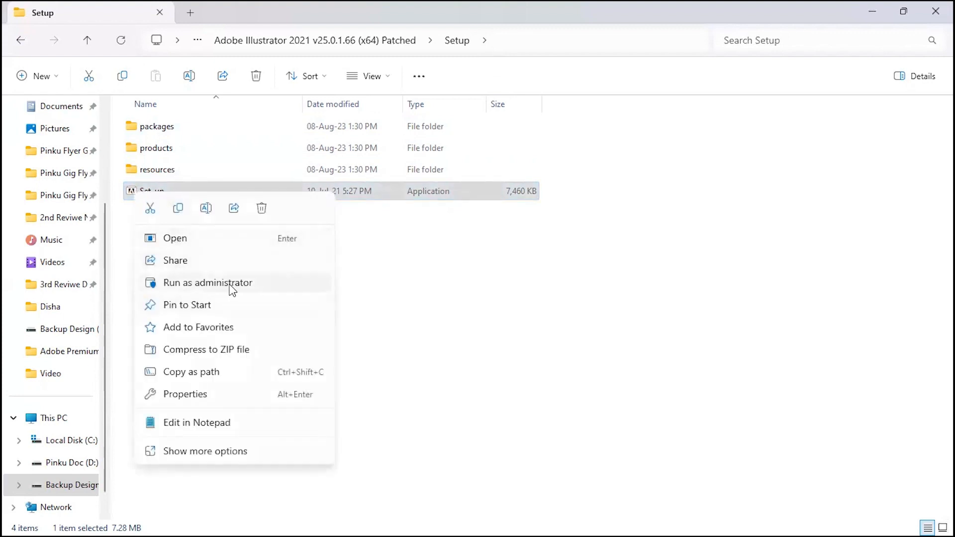
pyautogui.click(231, 290)
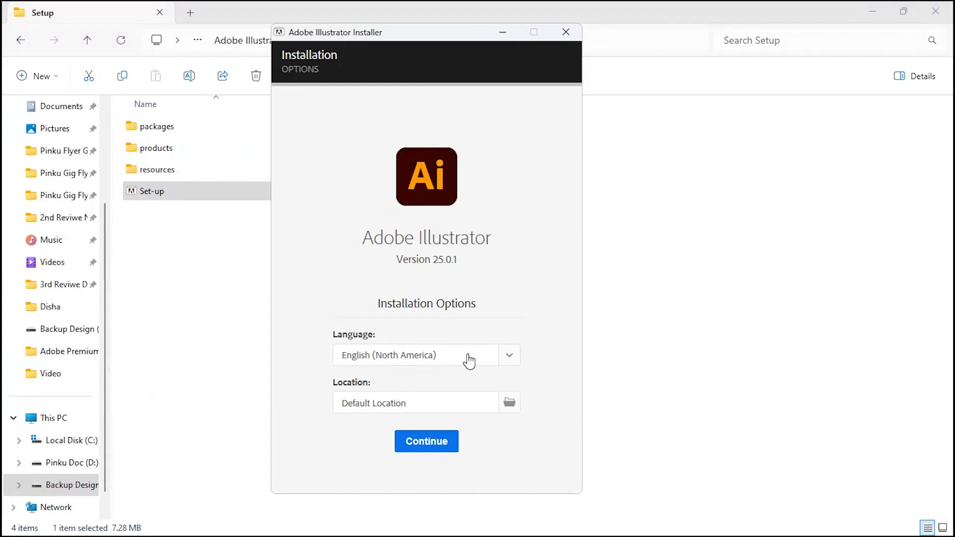
# Install Adobe Illustrator in English (North America) at the default location, and close the finished installer and the Setup folder window.
pyautogui.click(509, 356)
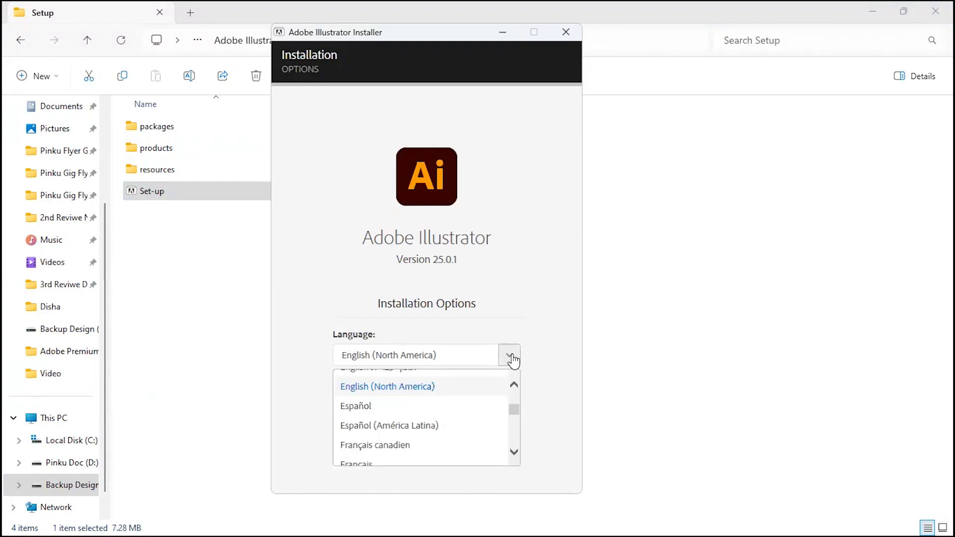
pyautogui.click(511, 357)
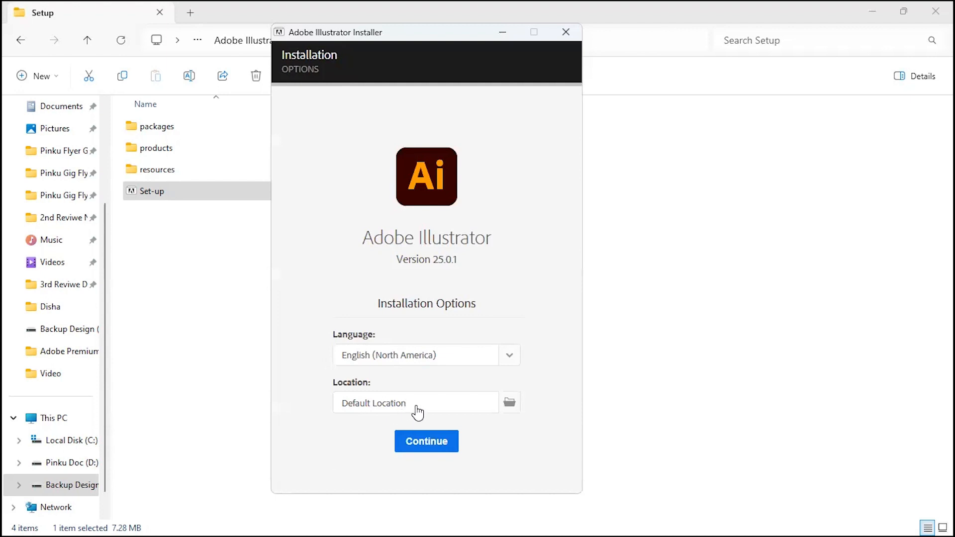
pyautogui.click(427, 444)
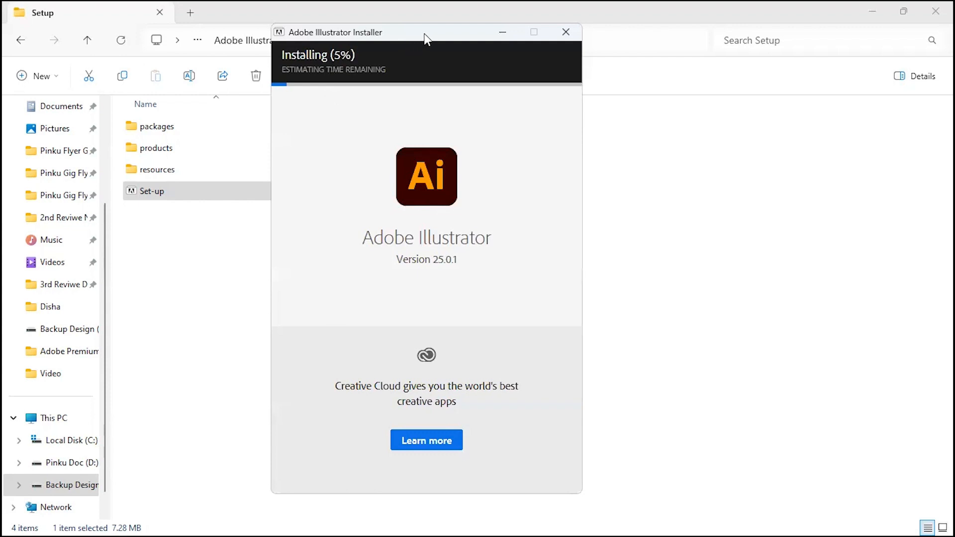
pyautogui.moveTo(424, 34); pyautogui.dragTo(442, 32)
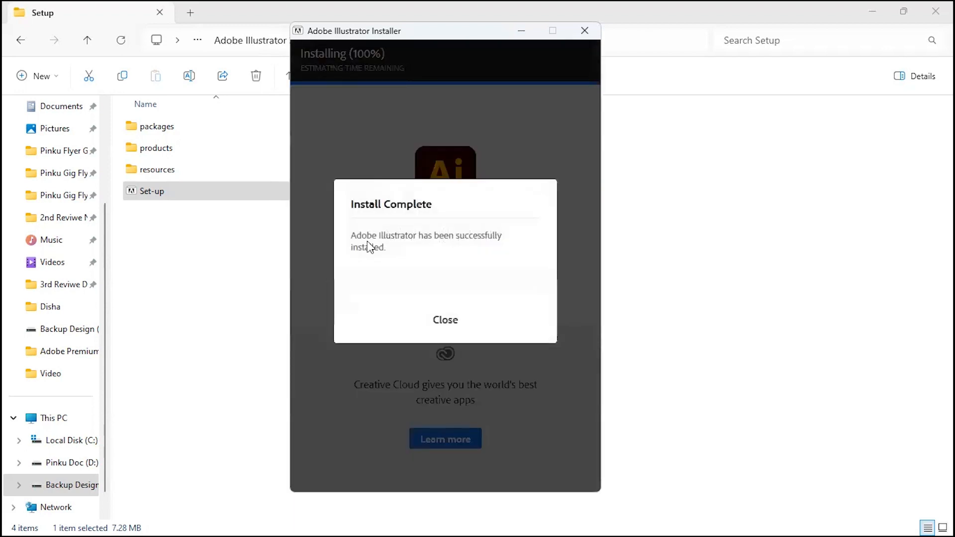
pyautogui.click(448, 322)
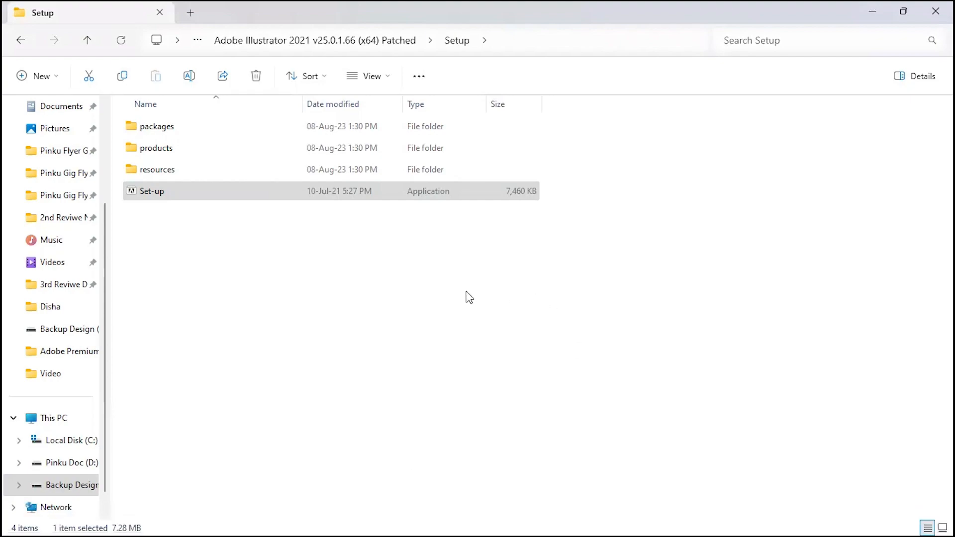
pyautogui.click(935, 11)
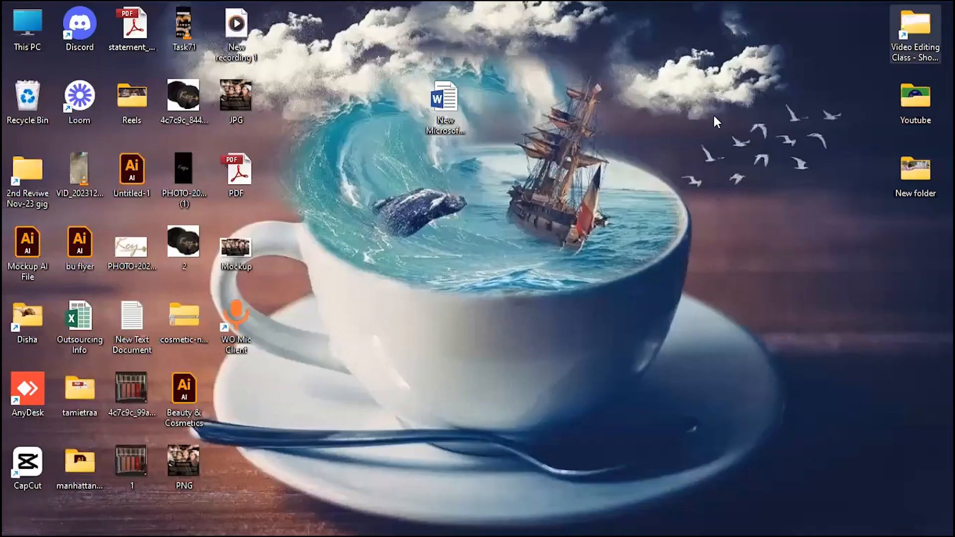
pyautogui.rightClick(494, 123)
pyautogui.click(545, 178)
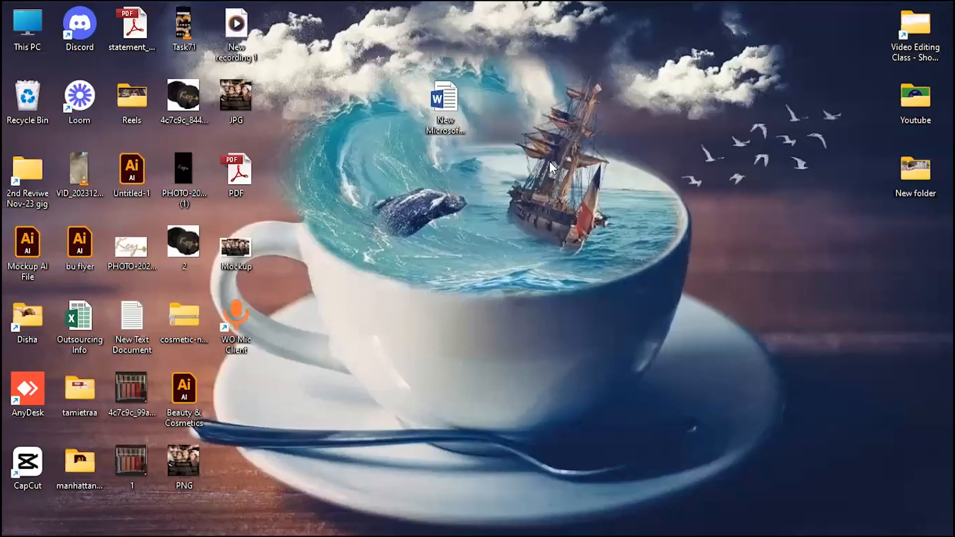
pyautogui.rightClick(565, 88)
pyautogui.click(616, 148)
# Search the installed apps for "Adobe" and launch Adobe Illustrator 2021.
pyautogui.moveTo(171, 534)
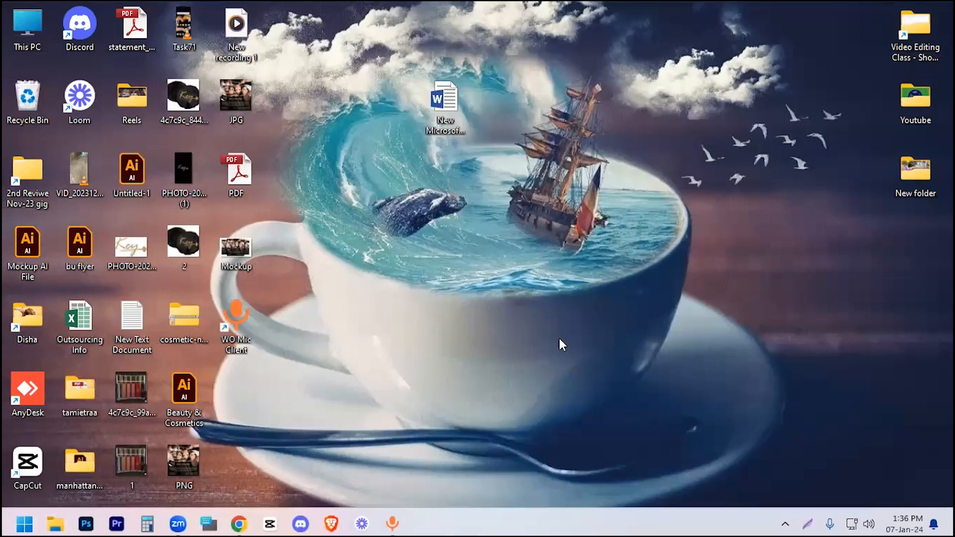
pyautogui.moveTo(30, 534)
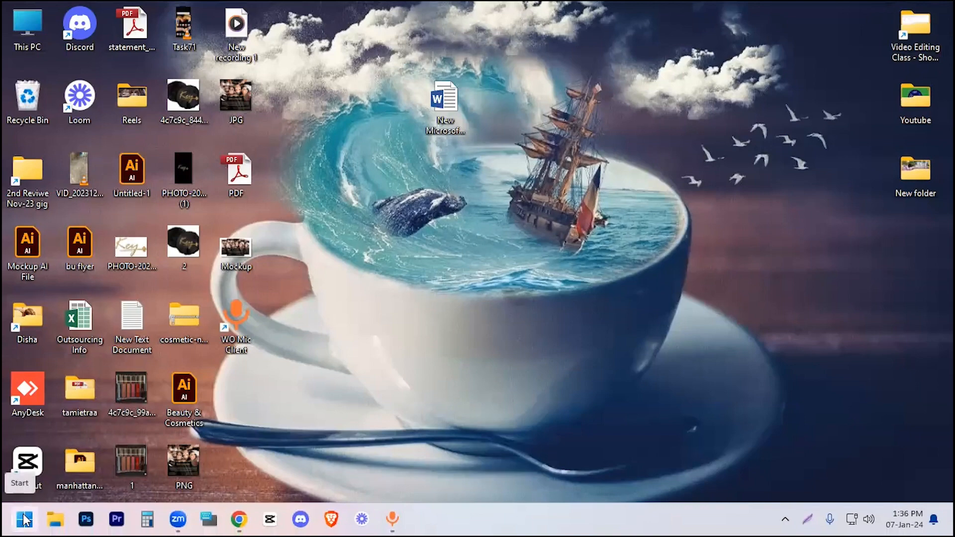
pyautogui.click(23, 519)
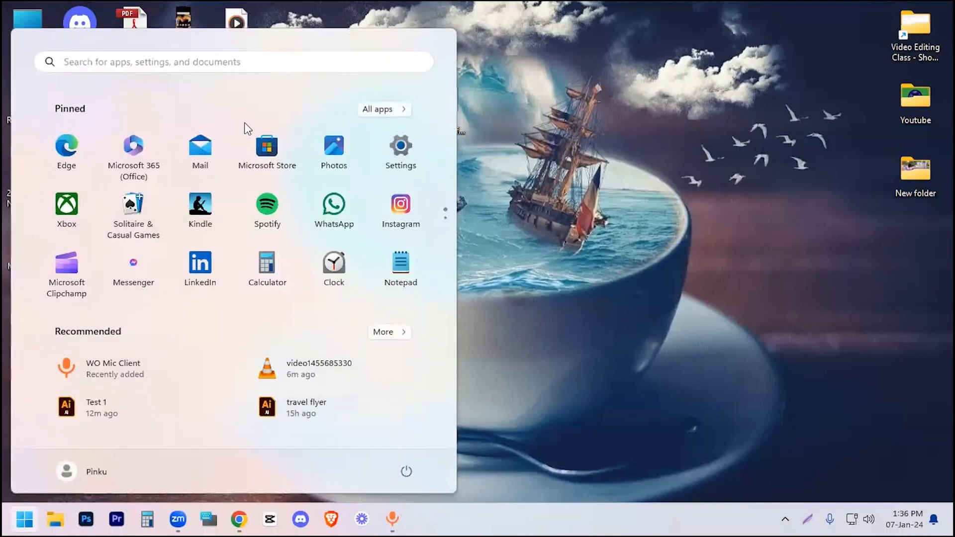
pyautogui.click(145, 59)
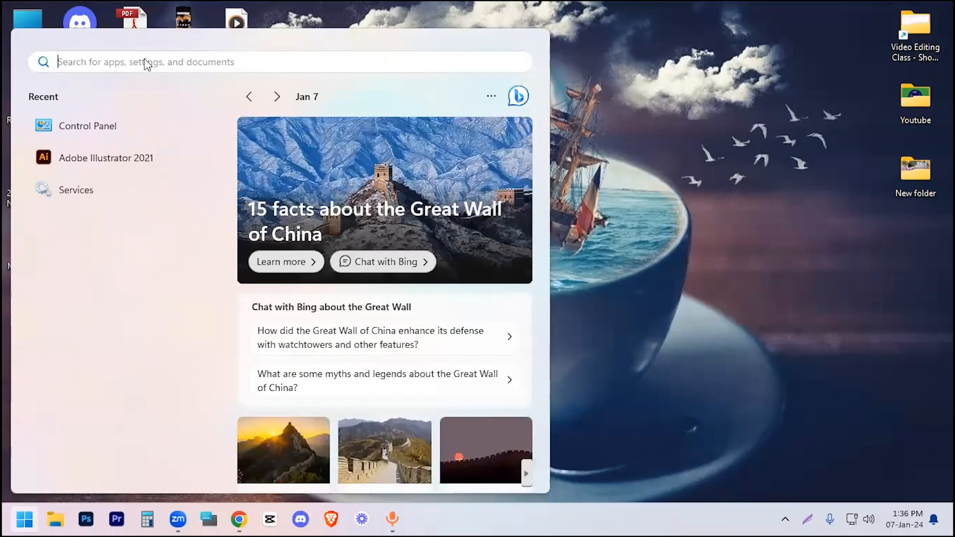
pyautogui.write('Adob')
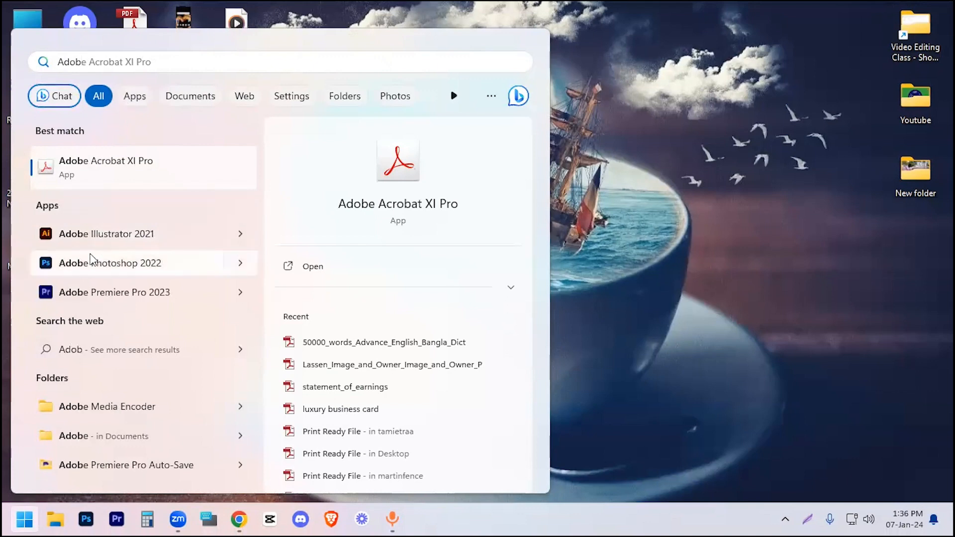
pyautogui.write('e')
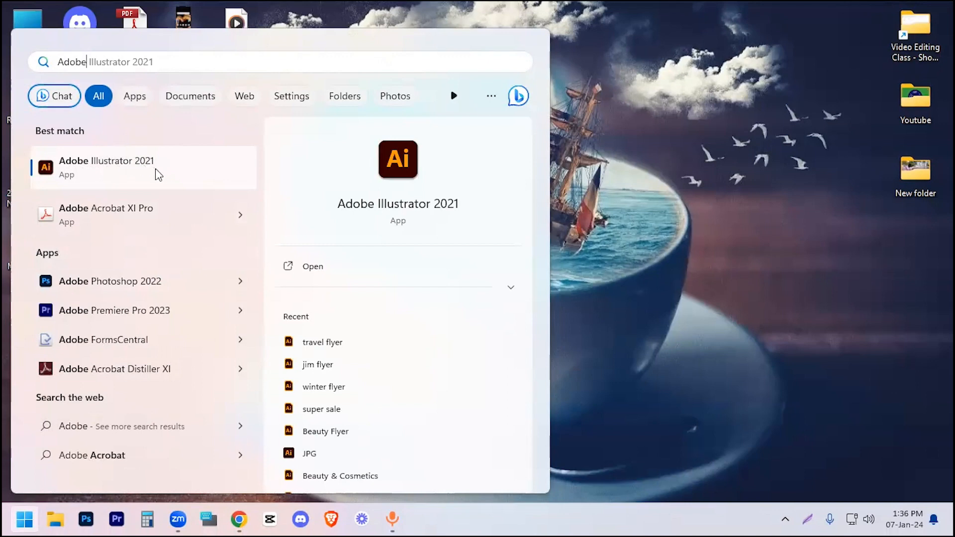
pyautogui.click(103, 173)
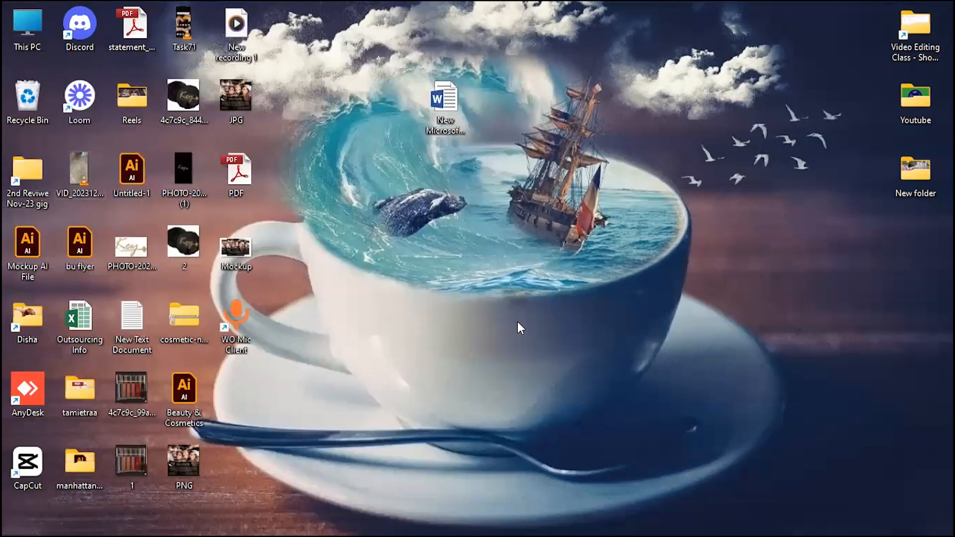
# Dismiss the Creative Cloud repair dialog by choosing Quit.
pyautogui.moveTo(365, 534)
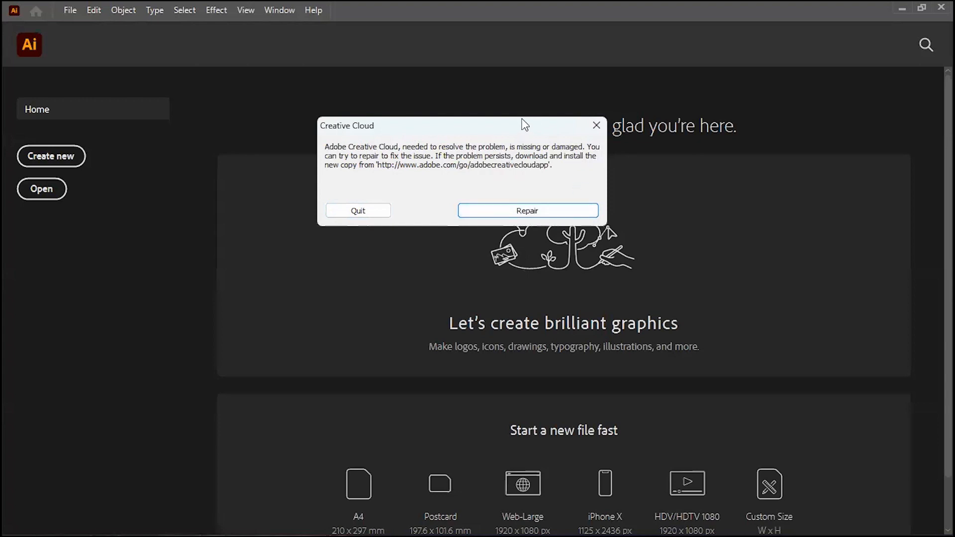
pyautogui.moveTo(523, 124); pyautogui.dragTo(520, 82)
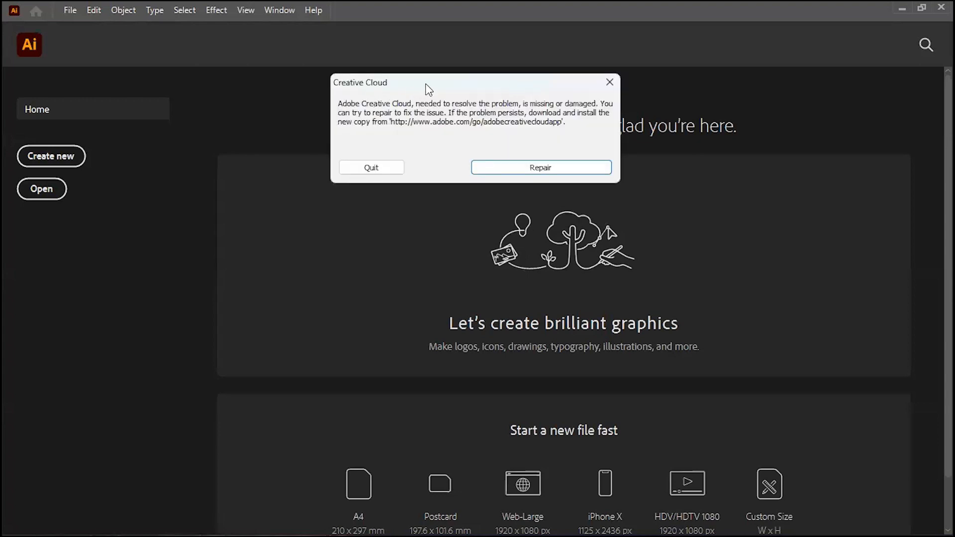
pyautogui.moveTo(429, 90); pyautogui.dragTo(464, 90)
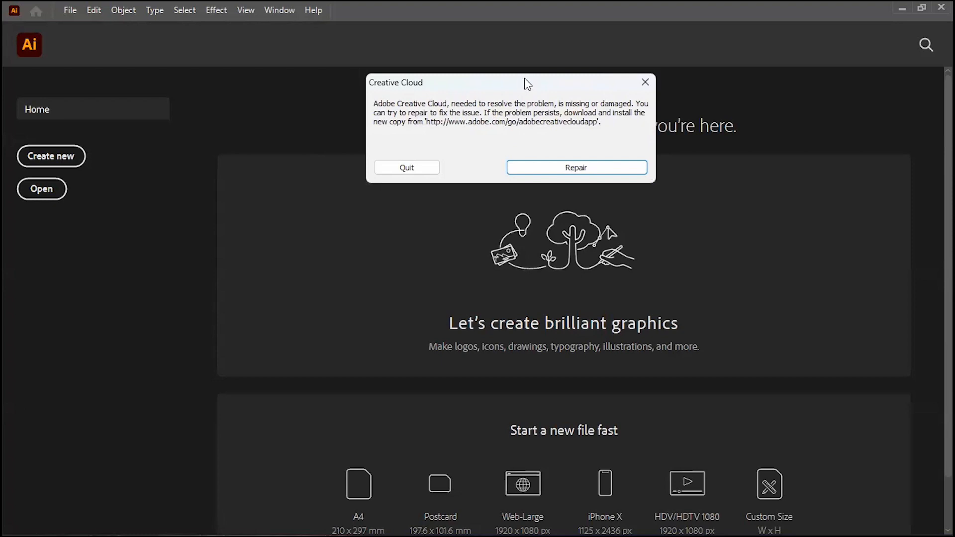
pyautogui.moveTo(524, 77); pyautogui.dragTo(497, 69)
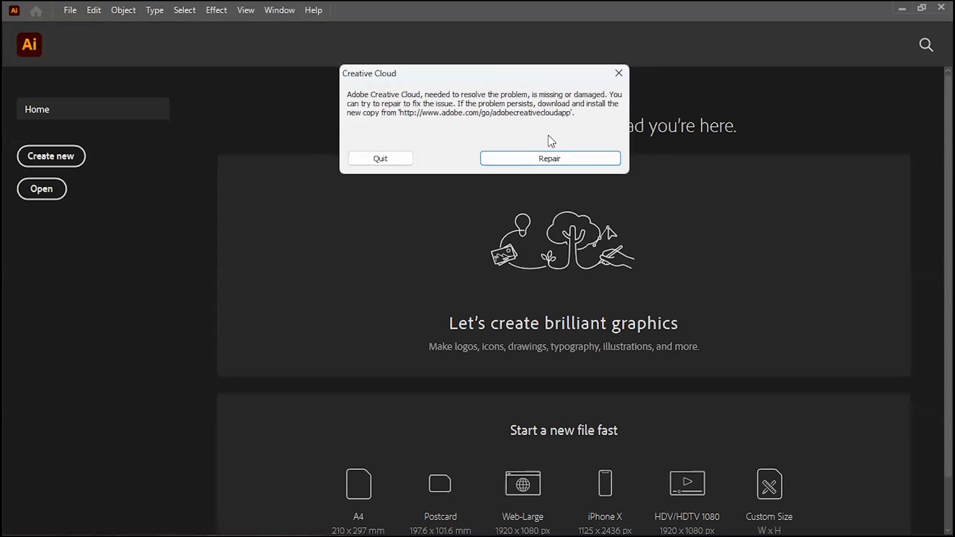
pyautogui.click(387, 162)
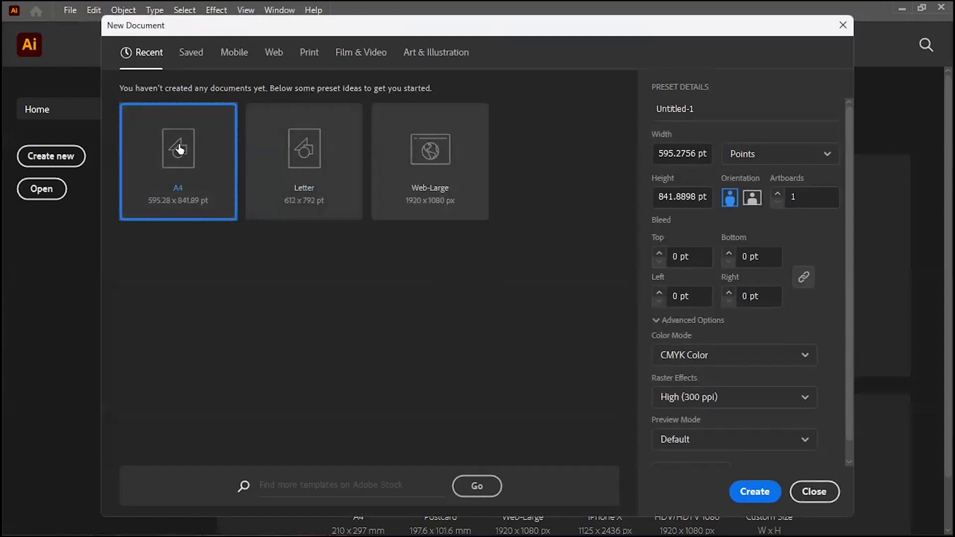
# Browse the Saved, Mobile and Web preset categories, and select the A4 preset in the Print category.
pyautogui.click(194, 55)
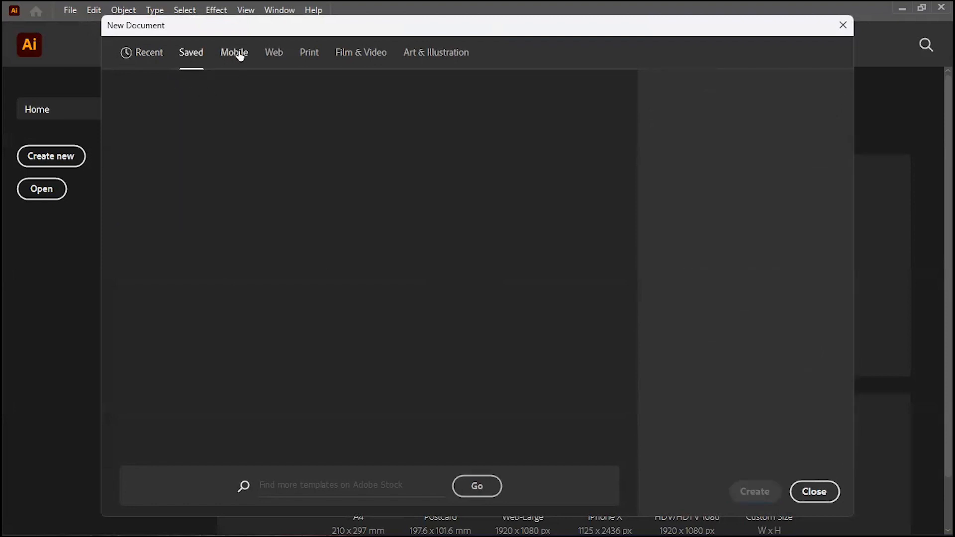
pyautogui.click(239, 55)
pyautogui.click(278, 55)
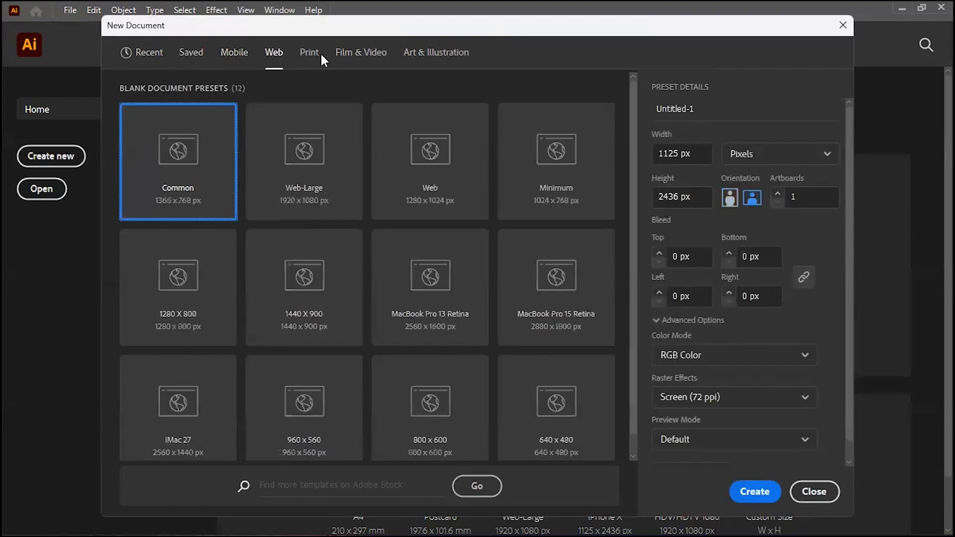
pyautogui.click(310, 55)
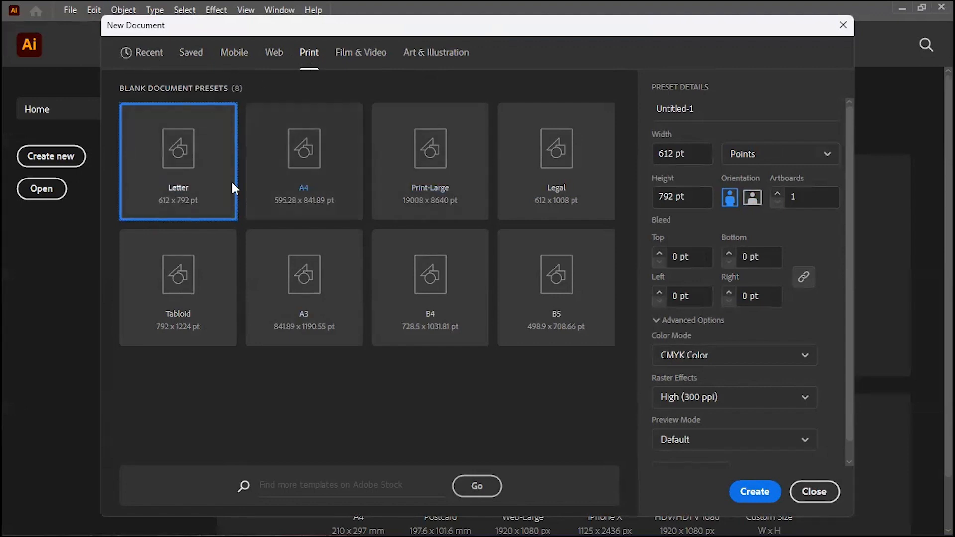
pyautogui.click(308, 188)
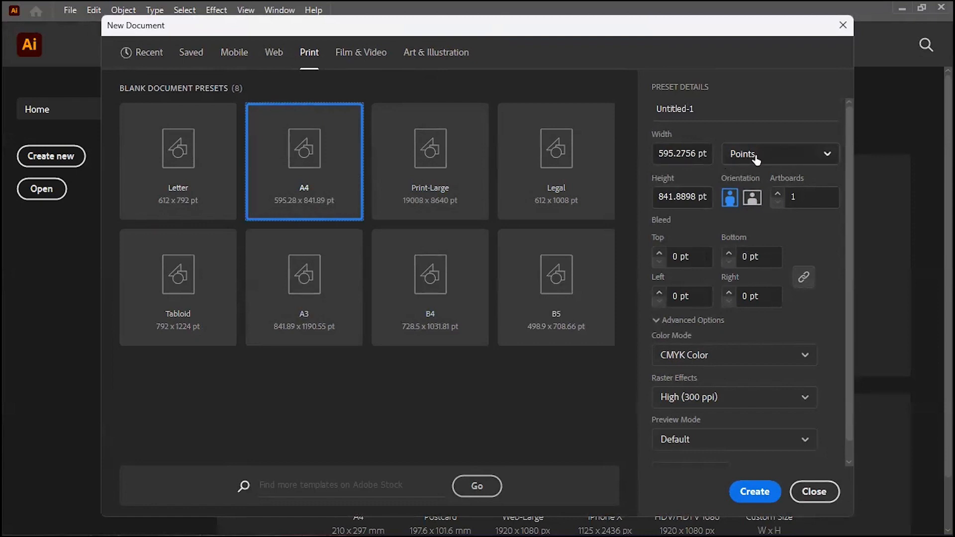
# Set the document units to inches, review the remaining preset details, and create the A4 document.
pyautogui.click(784, 162)
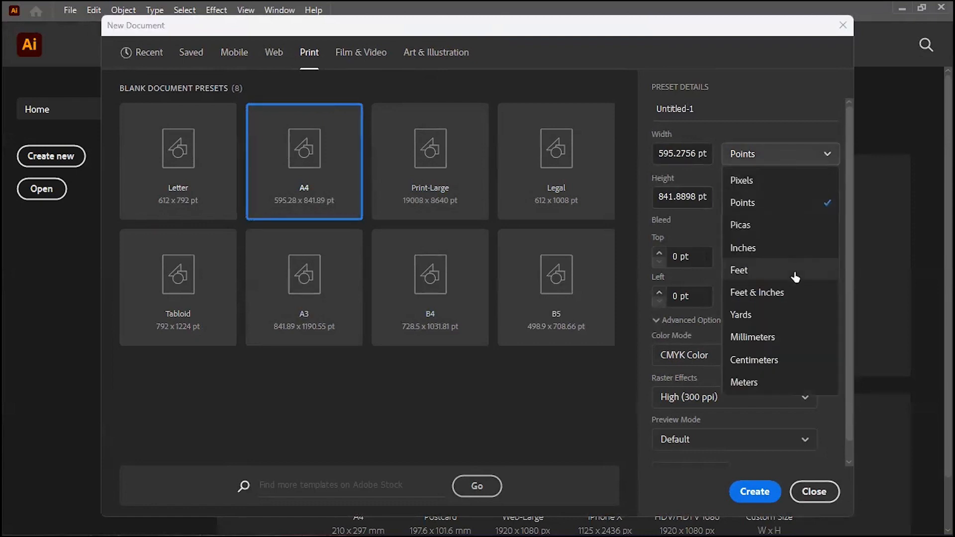
pyautogui.click(755, 252)
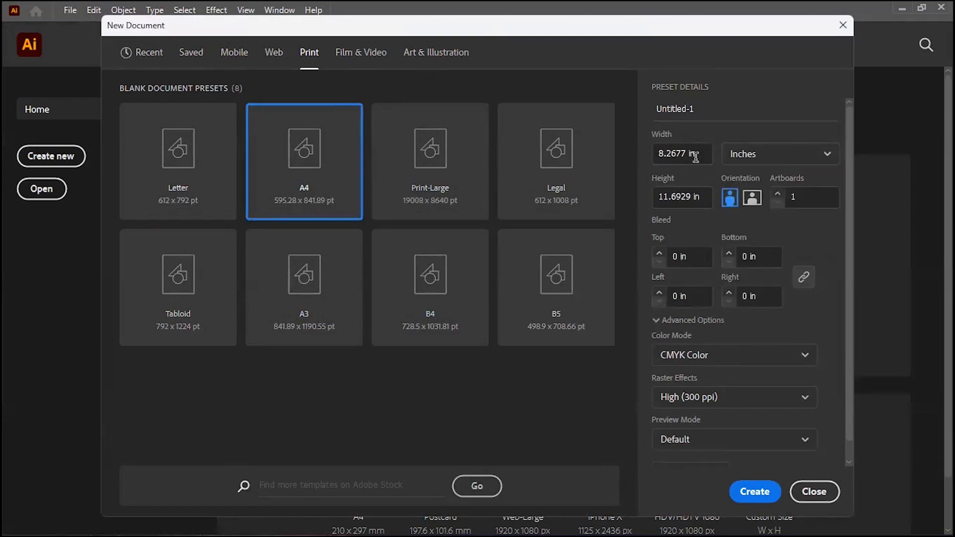
pyautogui.press('Tab')
pyautogui.scroll(-1, 809, 314)
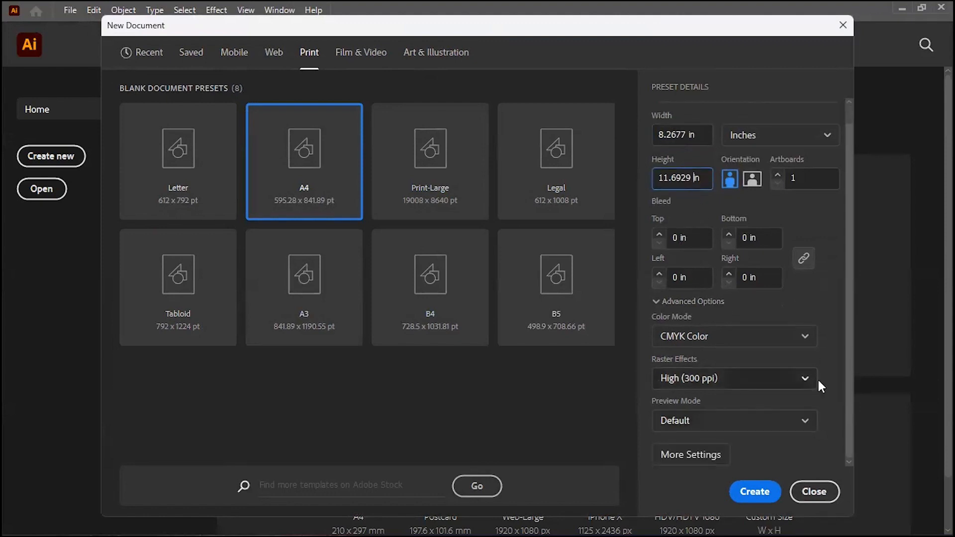
pyautogui.scroll(1, 826, 399)
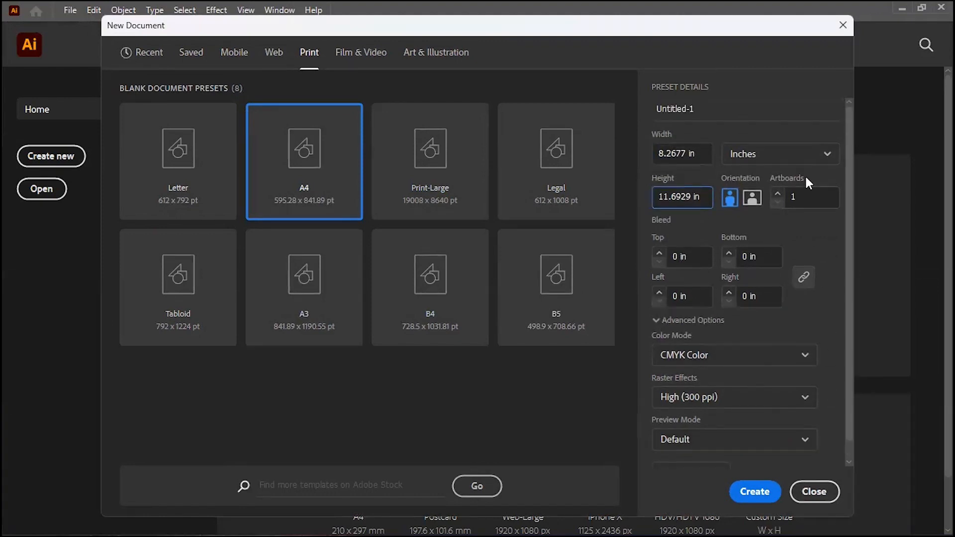
pyautogui.scroll(-1, 821, 298)
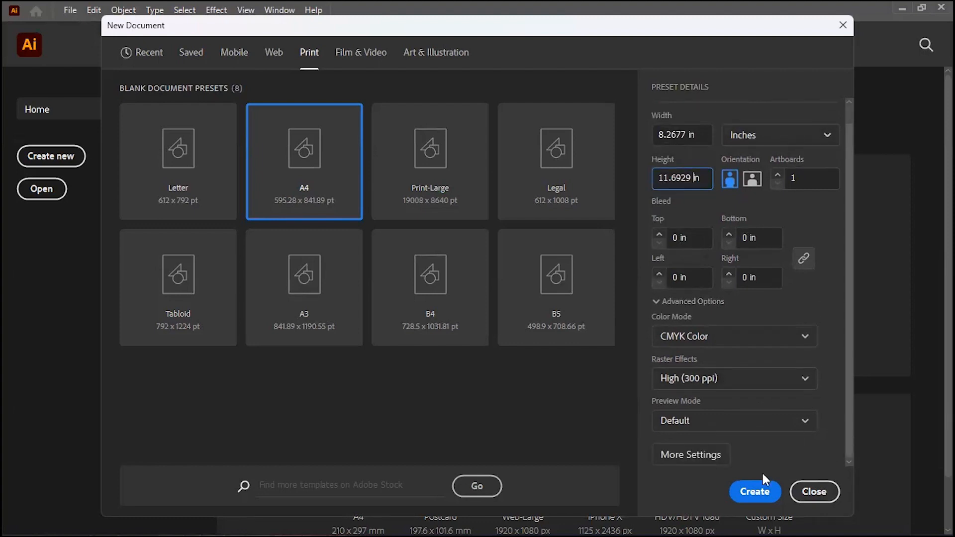
pyautogui.scroll(1, 812, 351)
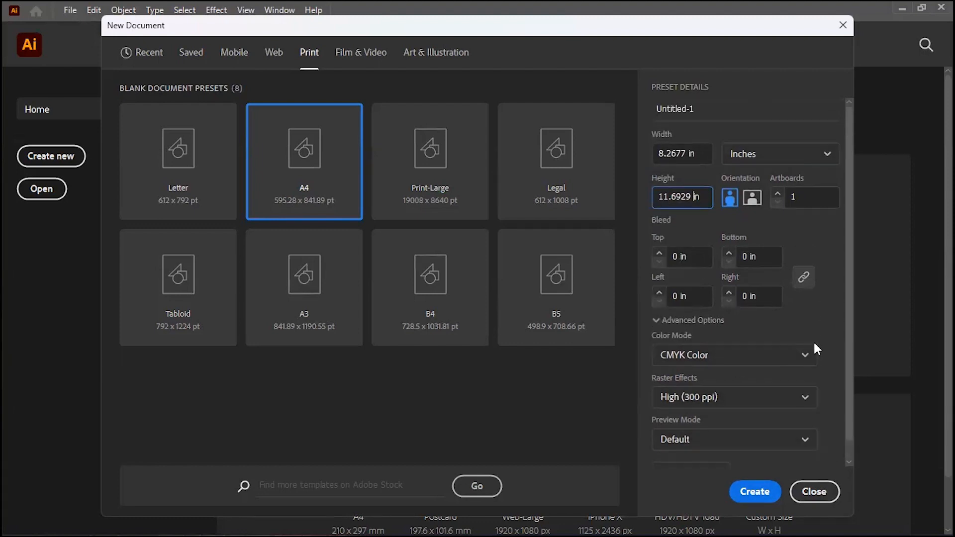
pyautogui.scroll(-1, 780, 301)
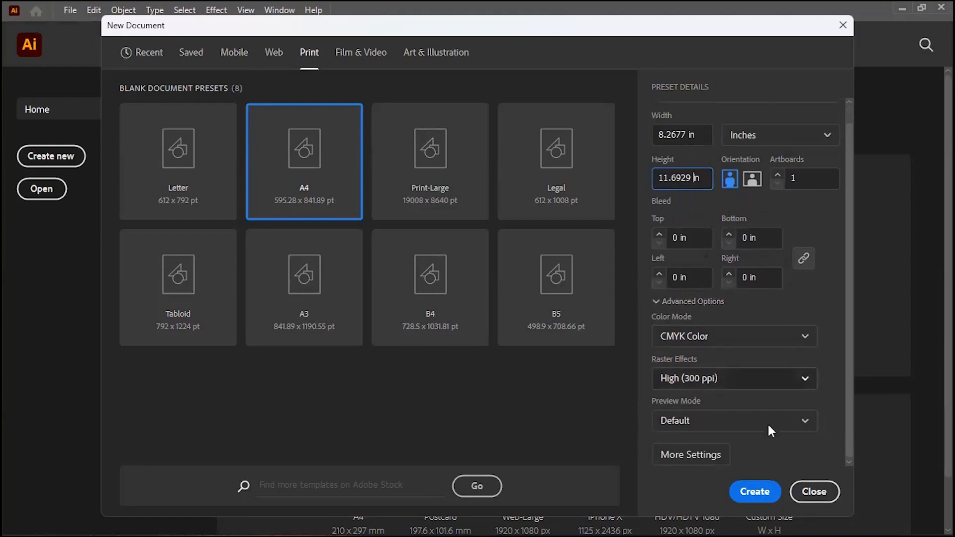
pyautogui.scroll(1, 814, 302)
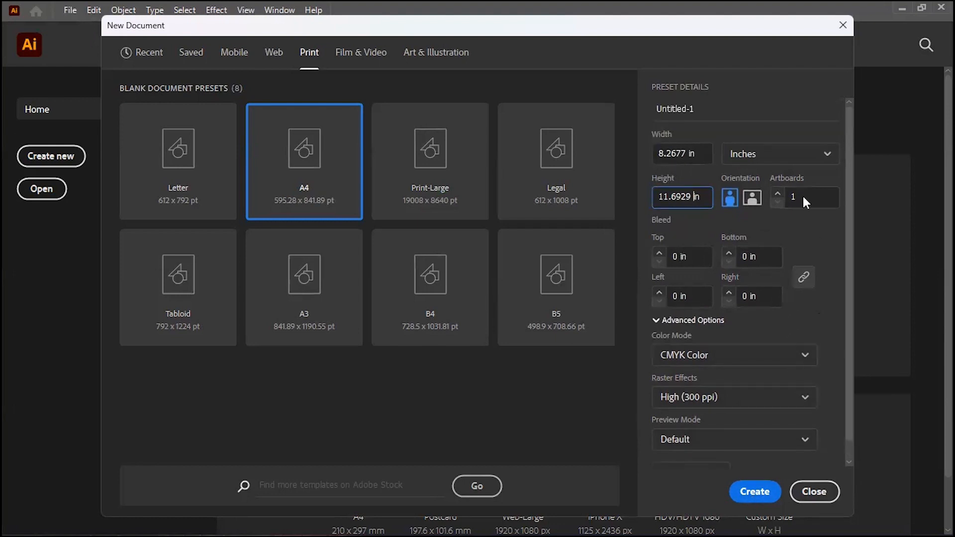
pyautogui.click(754, 492)
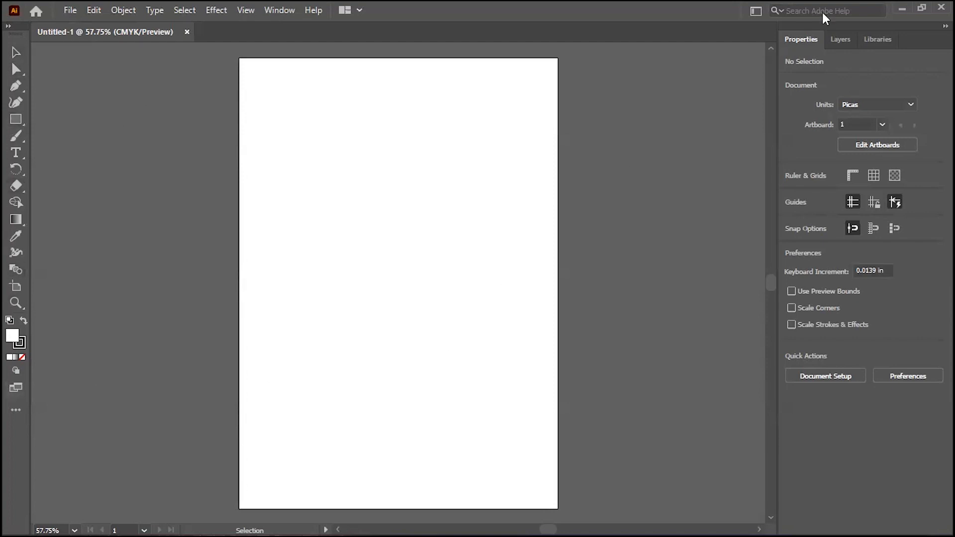
# Look through the Properties, Layers and Libraries panels of the new document.
pyautogui.click(843, 41)
pyautogui.click(877, 40)
pyautogui.click(842, 39)
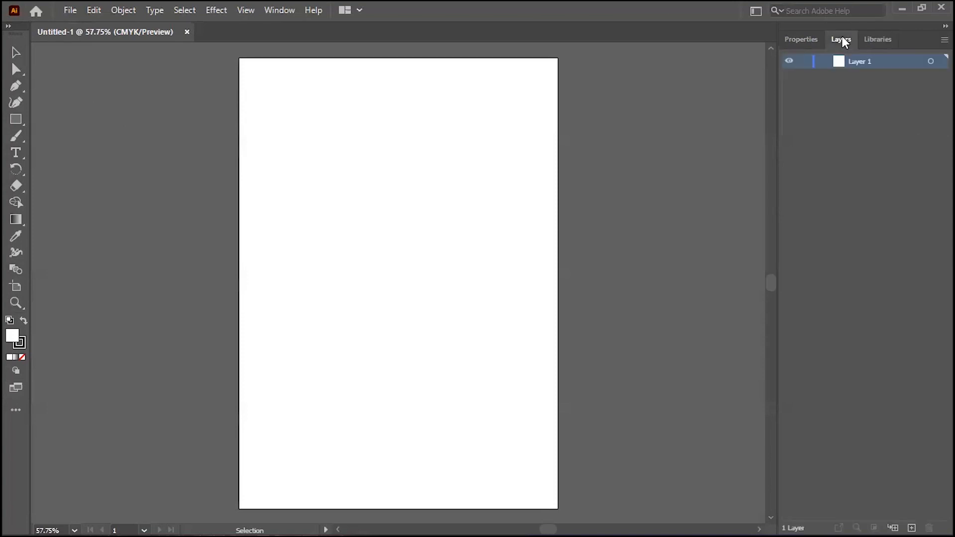
pyautogui.click(816, 39)
pyautogui.click(841, 39)
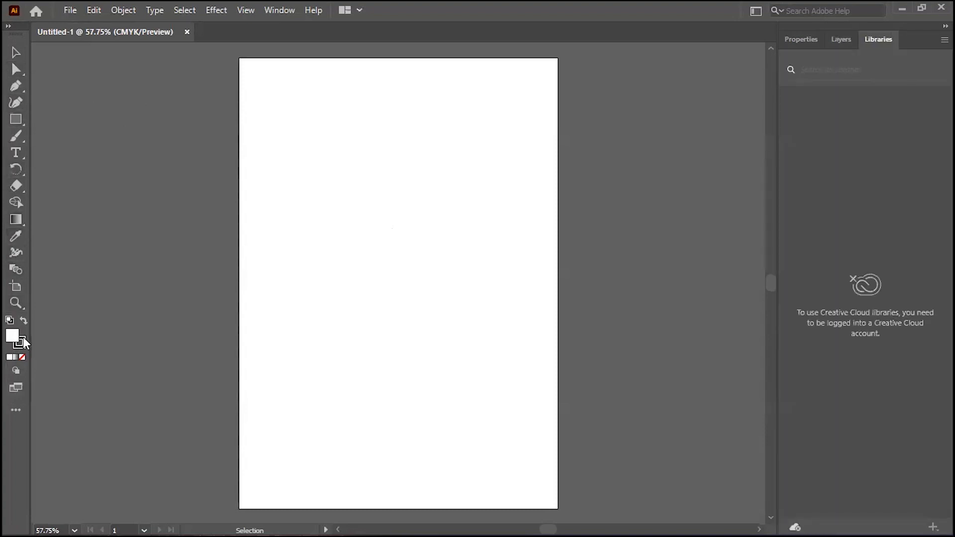
pyautogui.click(840, 39)
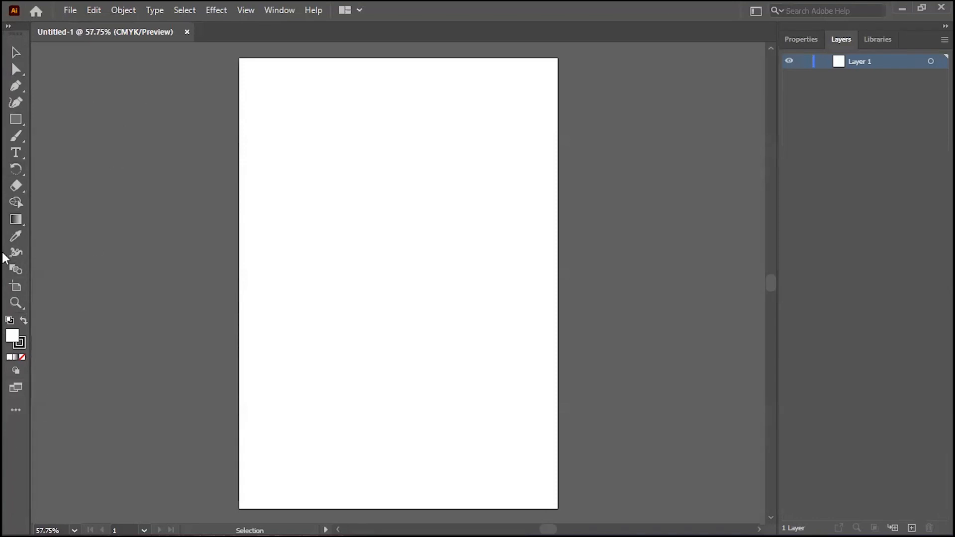
# Switch the toolbar to the Basic set and check the choice in the toolbar options.
pyautogui.click(17, 409)
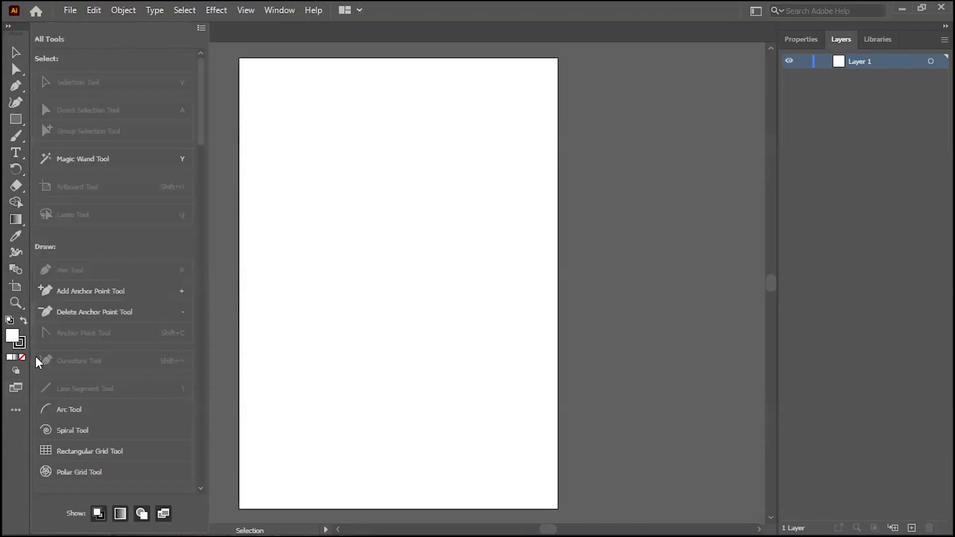
pyautogui.click(201, 30)
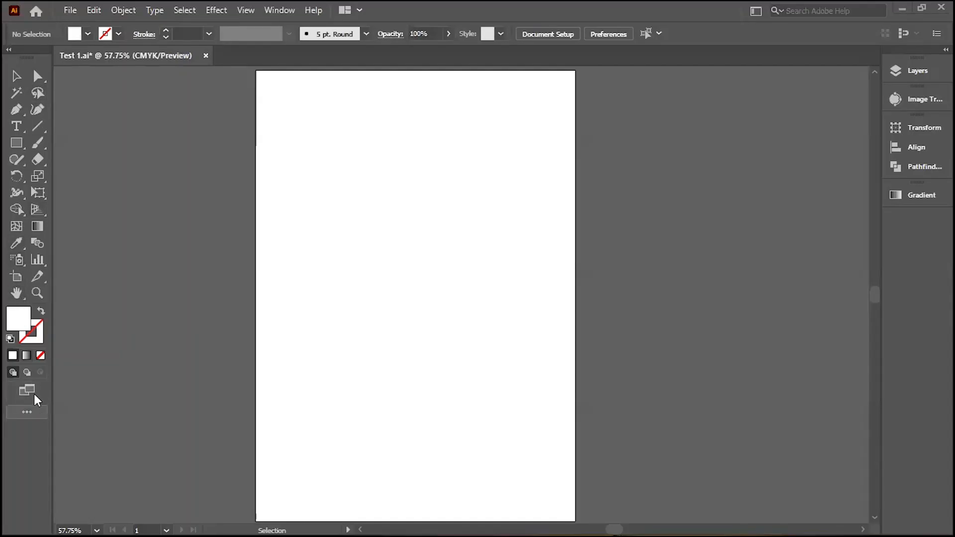
pyautogui.click(25, 412)
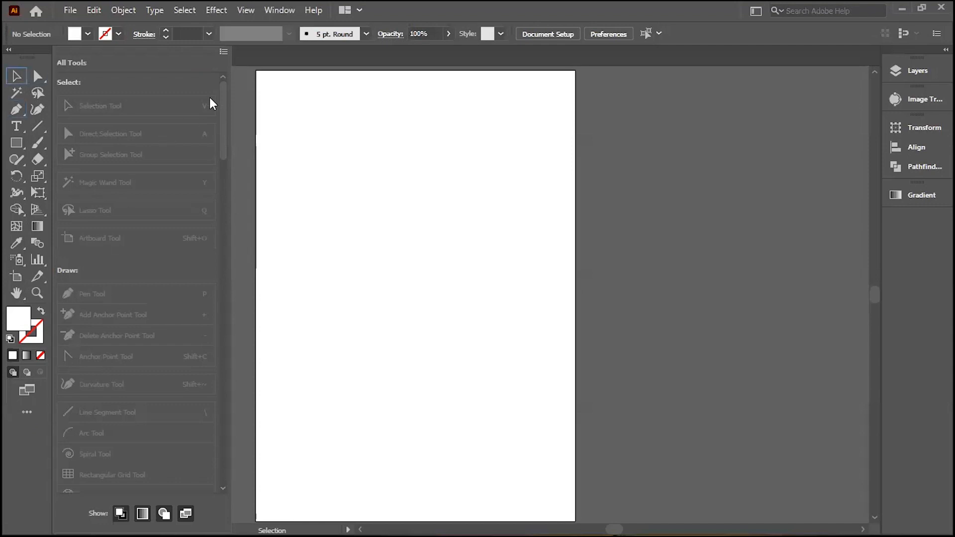
pyautogui.click(224, 51)
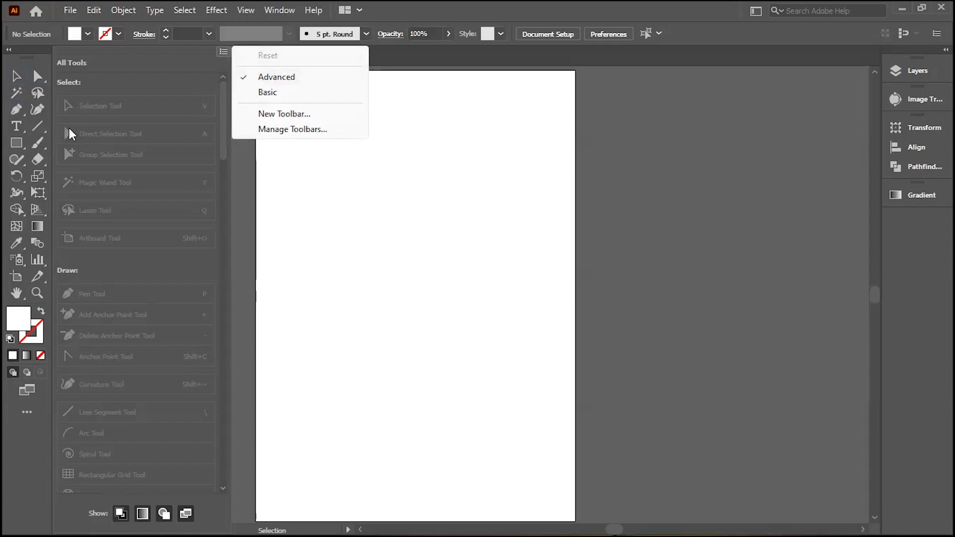
pyautogui.click(285, 93)
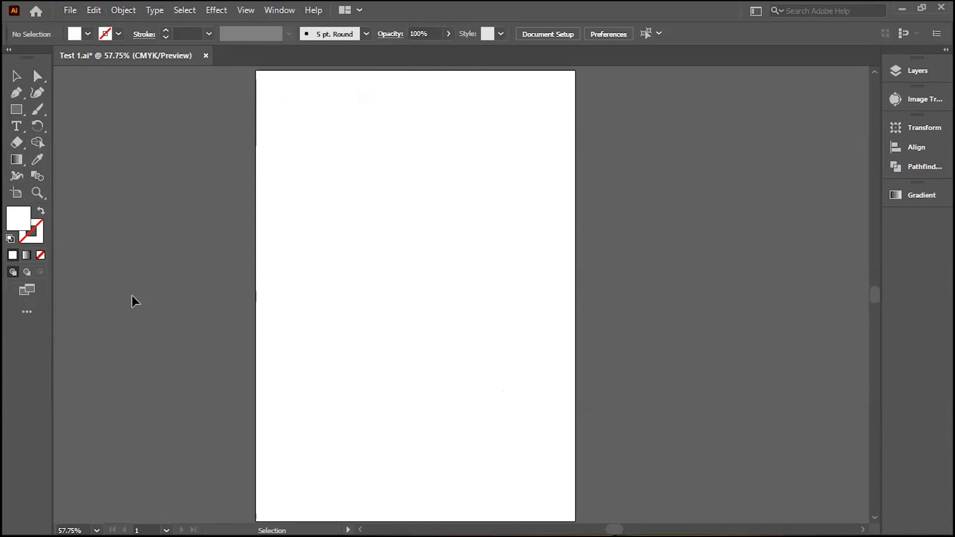
pyautogui.click(29, 312)
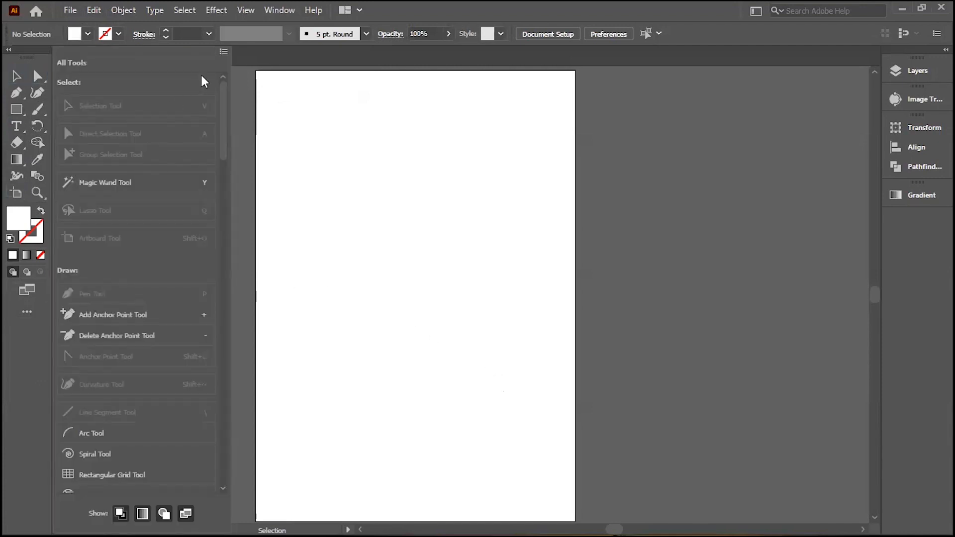
pyautogui.click(222, 54)
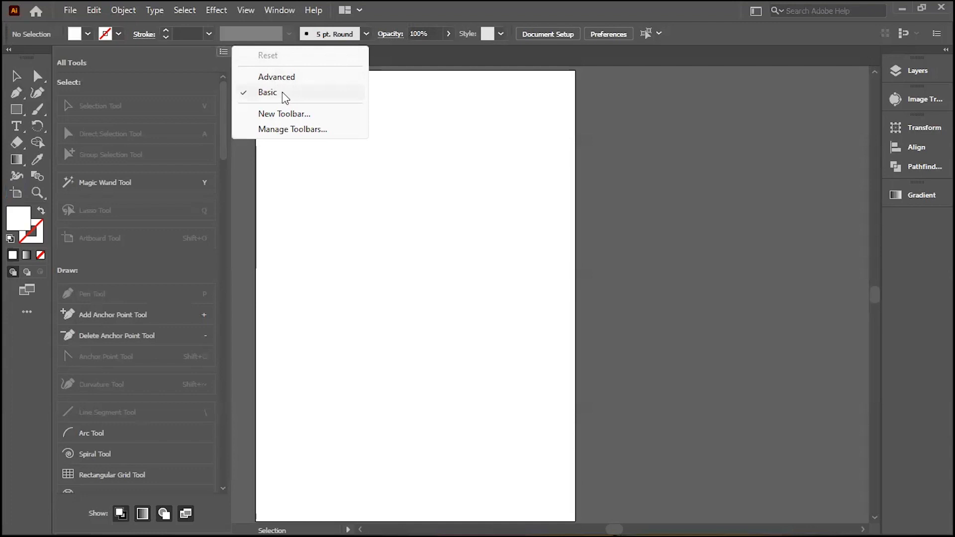
pyautogui.click(514, 109)
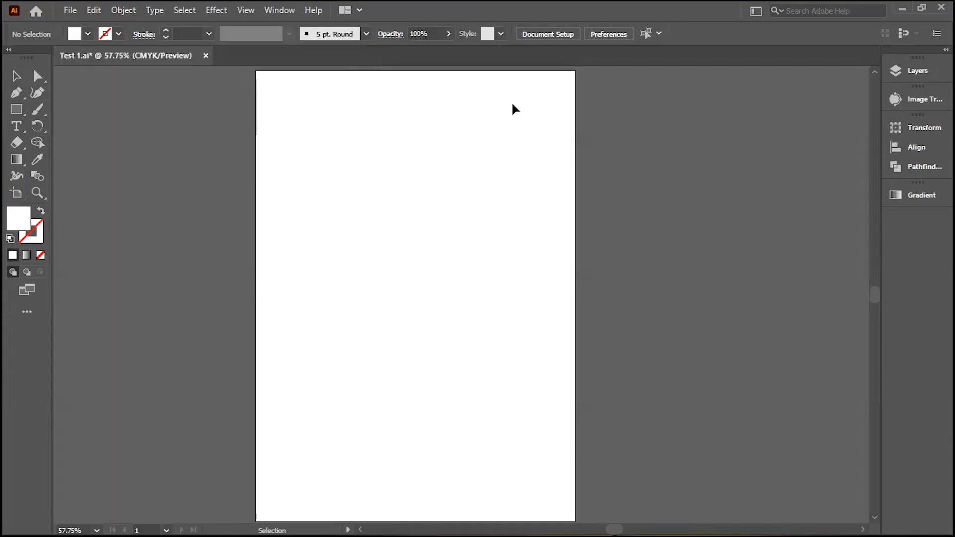
# Switch the toolbar to the Advanced set.
pyautogui.click(279, 10)
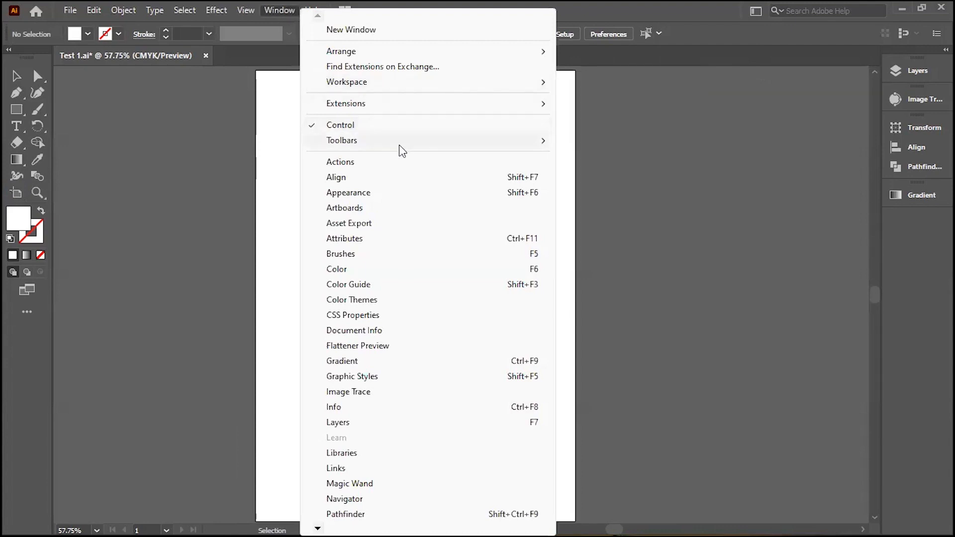
pyautogui.moveTo(407, 148)
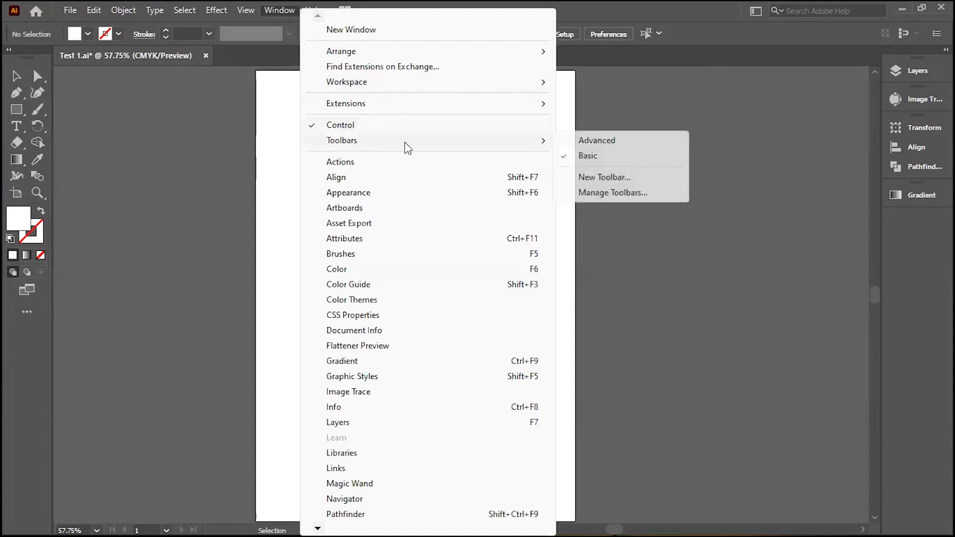
pyautogui.click(584, 144)
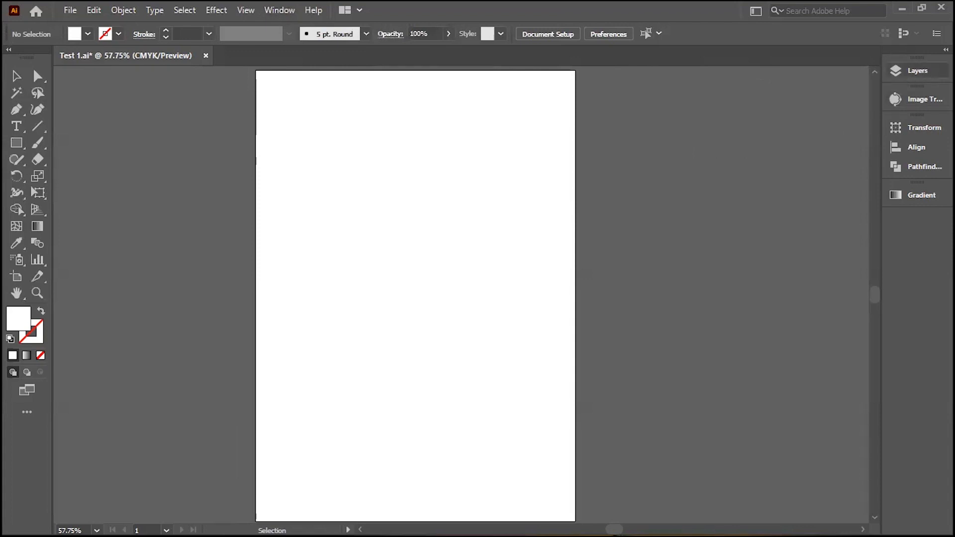
# Undock and close the Layers, Image Trace, Transform, Align, Pathfinder and Gradient panels.
pyautogui.moveTo(917, 70); pyautogui.dragTo(756, 188)
pyautogui.click(772, 162)
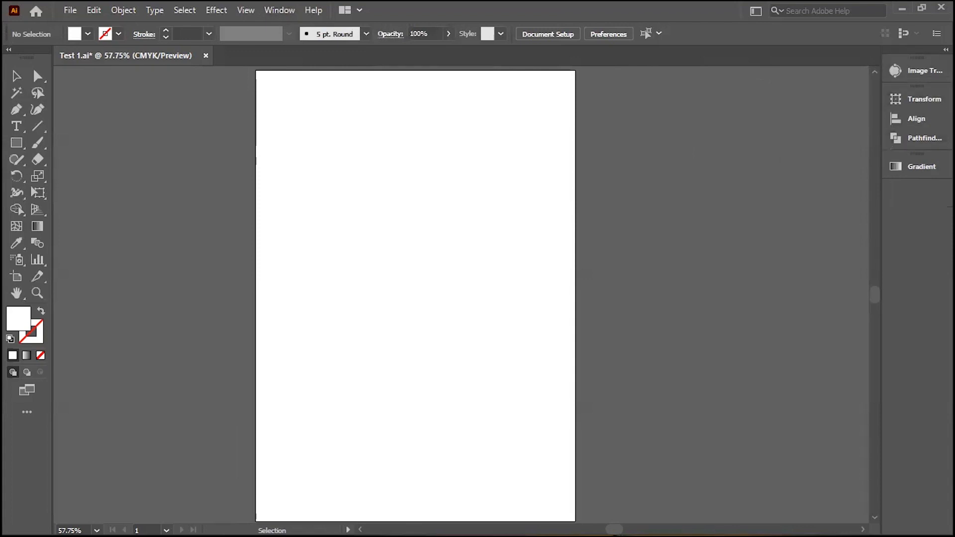
pyautogui.moveTo(917, 70); pyautogui.dragTo(774, 121)
pyautogui.click(758, 114)
pyautogui.moveTo(918, 70); pyautogui.dragTo(699, 151)
pyautogui.click(721, 128)
pyautogui.click(901, 70)
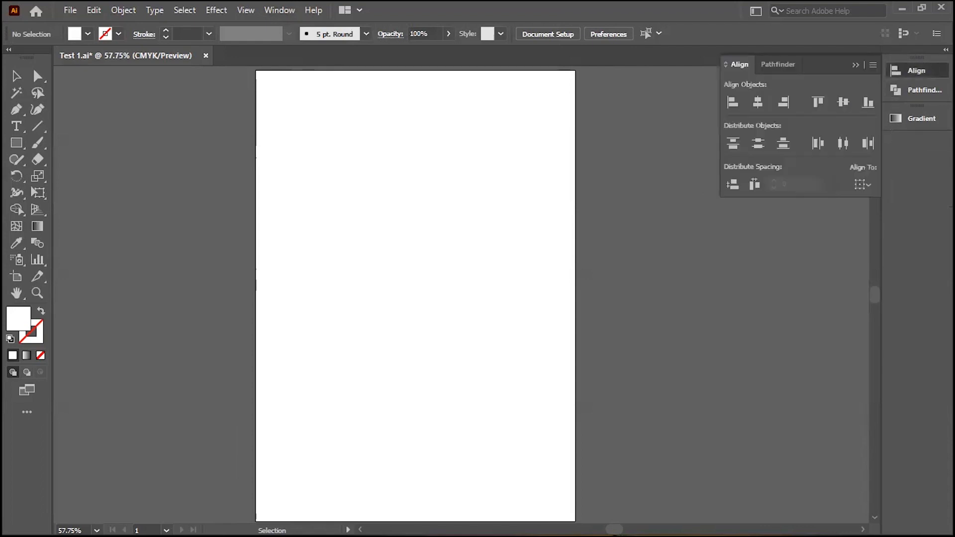
pyautogui.moveTo(918, 70); pyautogui.dragTo(744, 105)
pyautogui.click(751, 91)
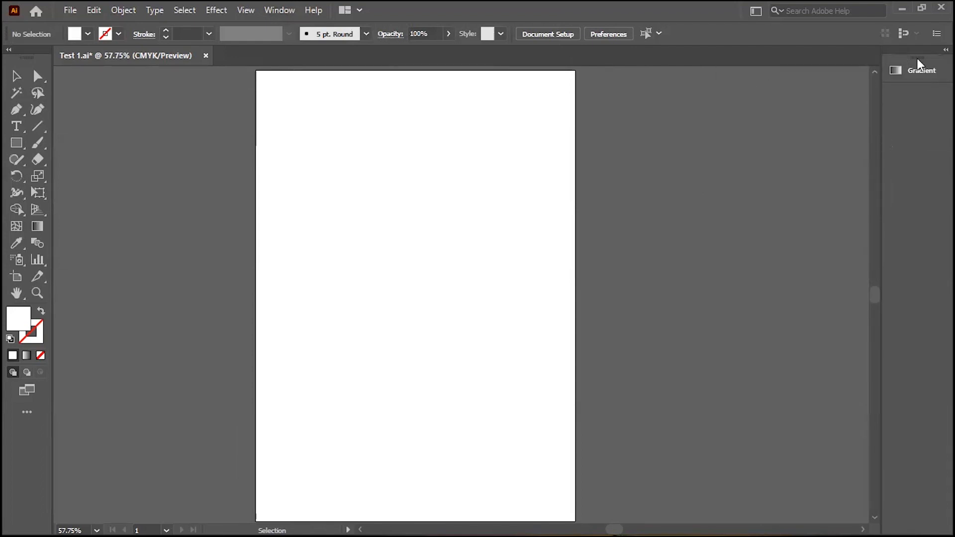
pyautogui.moveTo(919, 64); pyautogui.dragTo(646, 108)
pyautogui.click(673, 78)
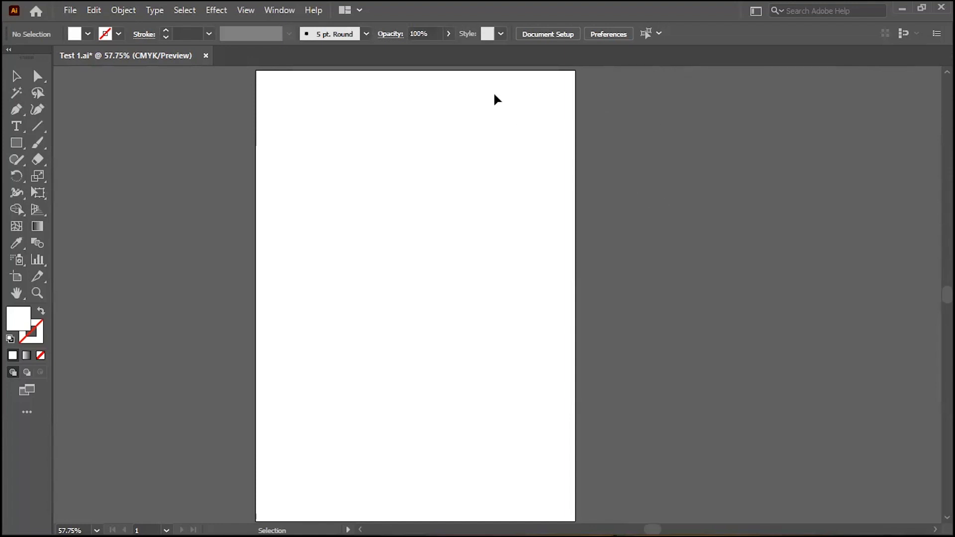
# Hide the Control bar and show it again.
pyautogui.click(280, 11)
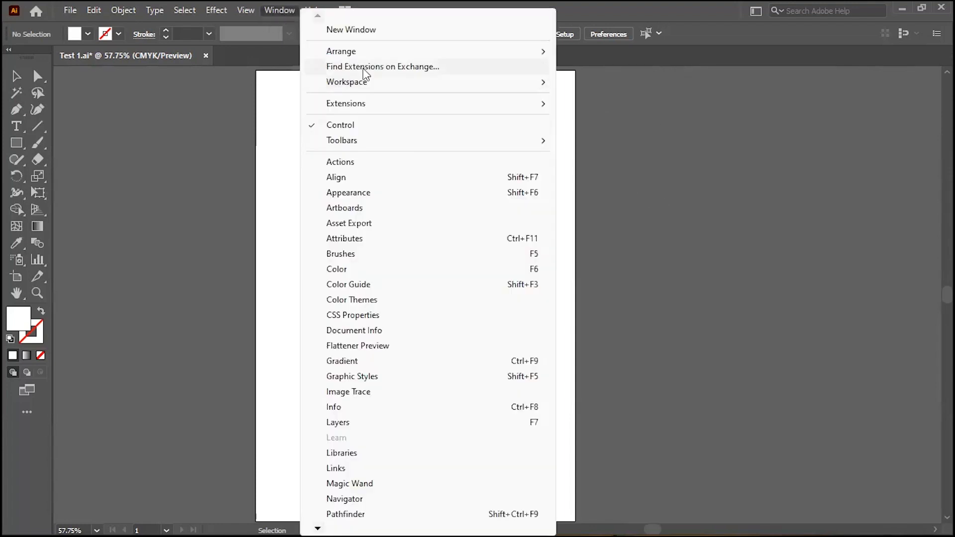
pyautogui.click(366, 127)
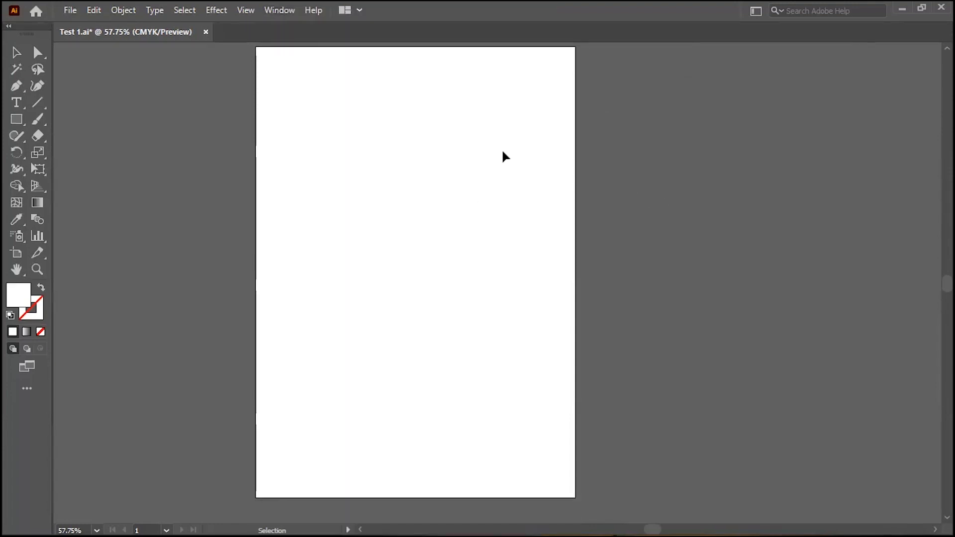
pyautogui.click(271, 11)
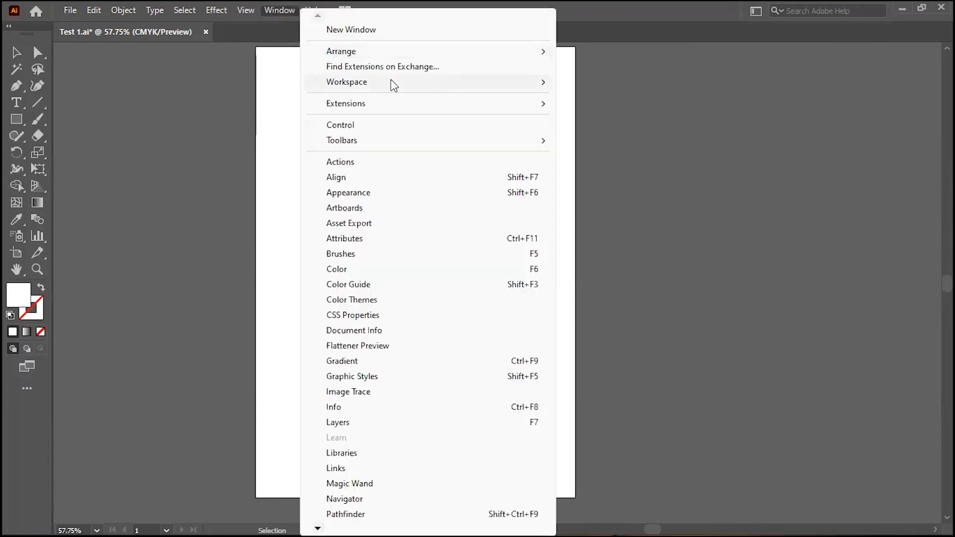
pyautogui.click(362, 126)
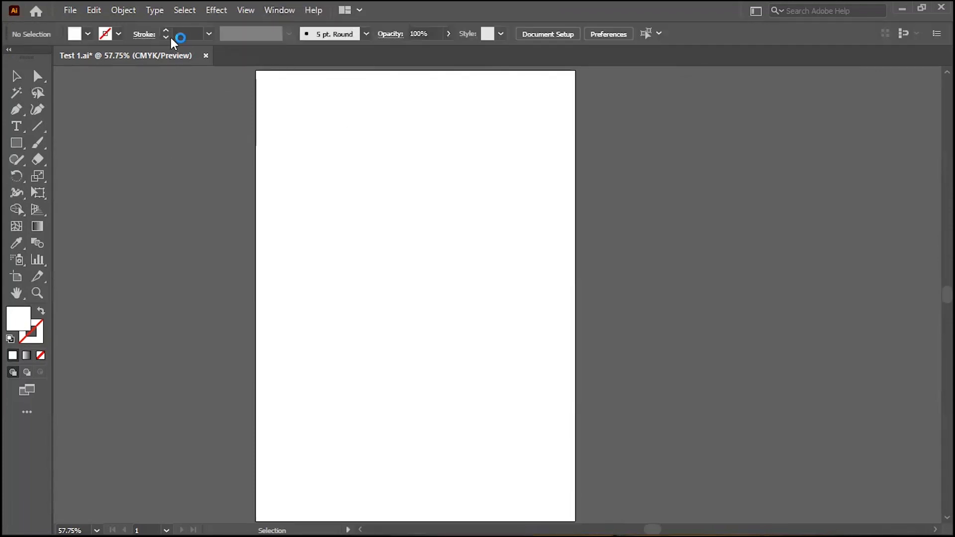
# Show the Align panel group with Pathfinder and dock it along the window's edge.
pyautogui.click(283, 11)
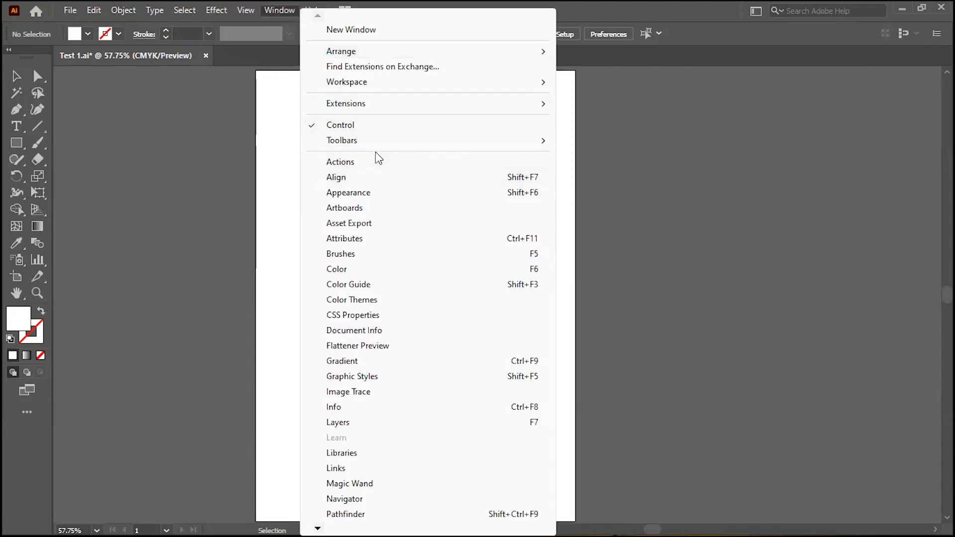
pyautogui.moveTo(378, 145)
pyautogui.click(348, 181)
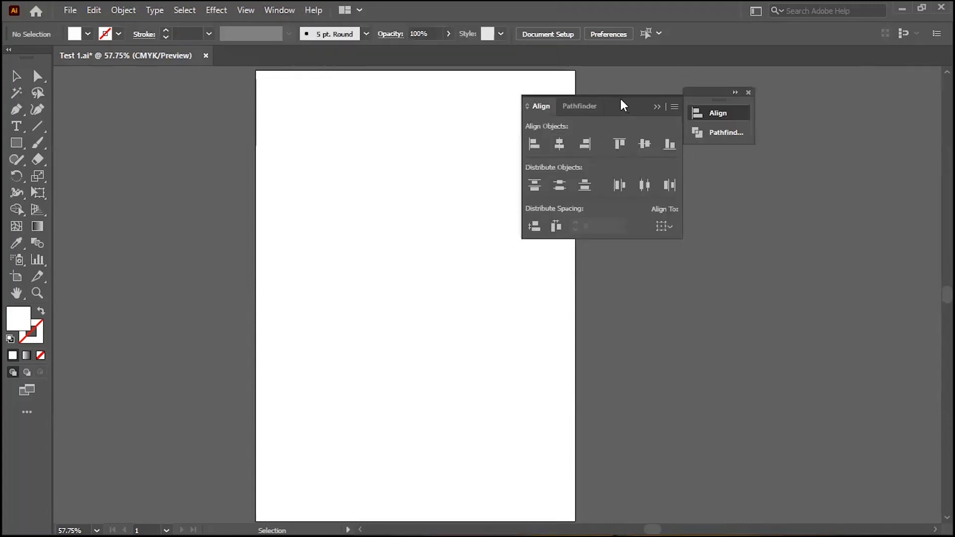
pyautogui.moveTo(621, 106); pyautogui.dragTo(945, 79)
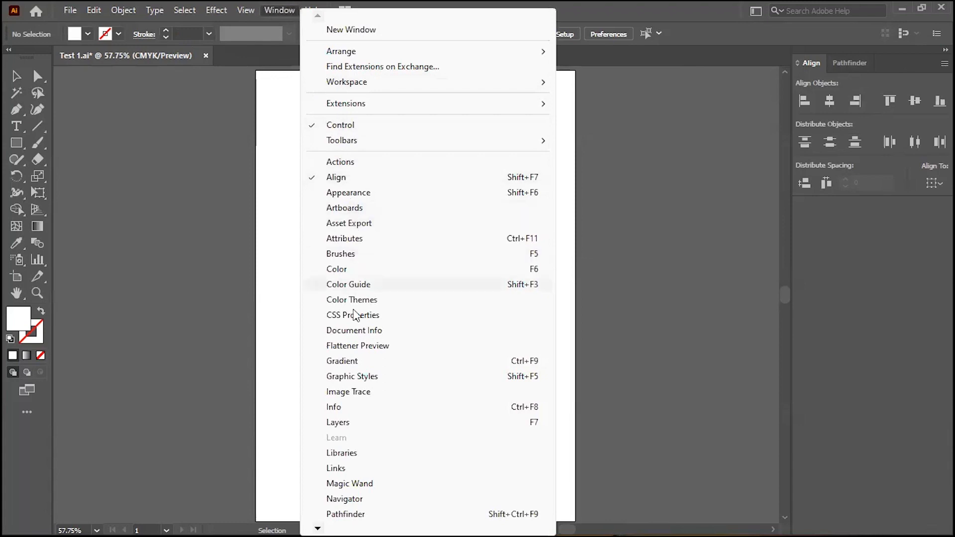
# Show the Layers panel docked above the Align group and collapse the panel dock to icons.
pyautogui.click(363, 424)
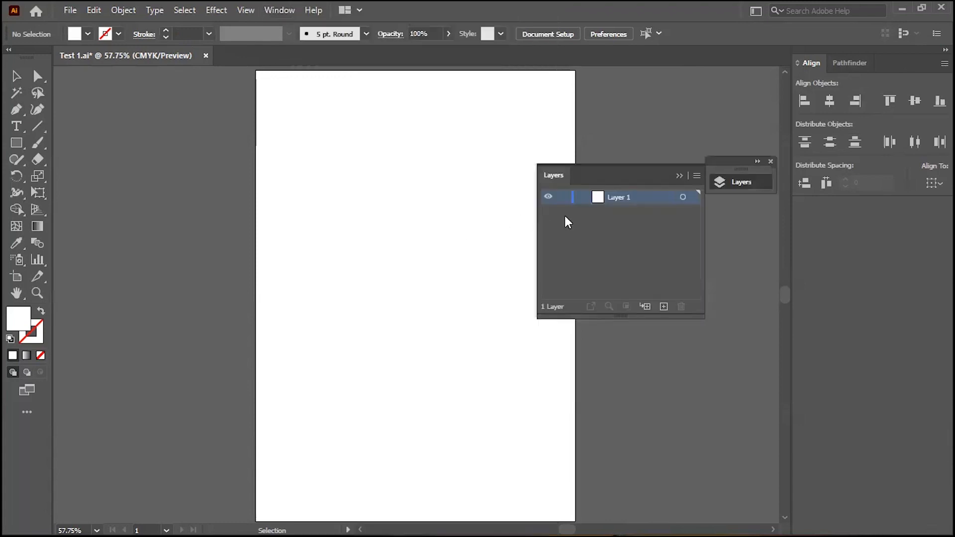
pyautogui.moveTo(638, 166); pyautogui.dragTo(914, 53)
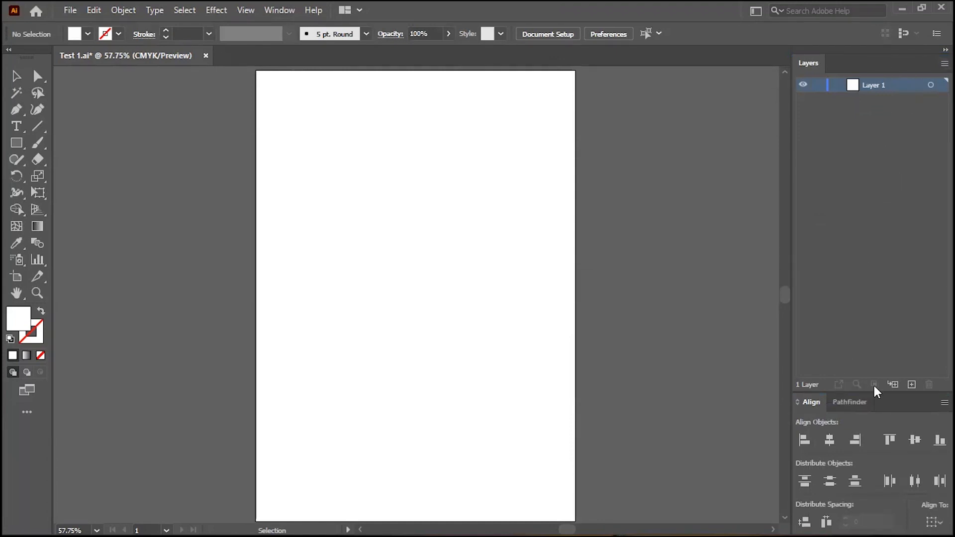
pyautogui.click(866, 206)
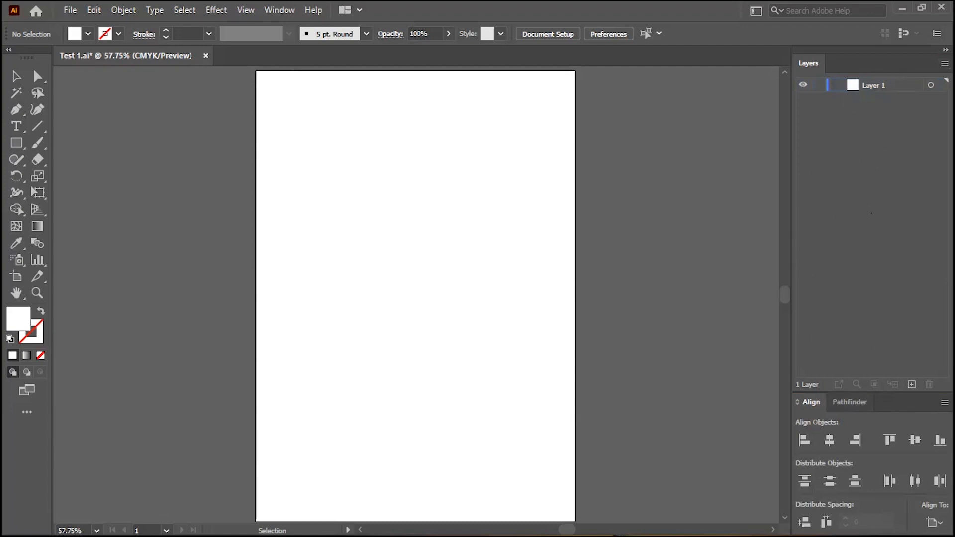
pyautogui.click(945, 50)
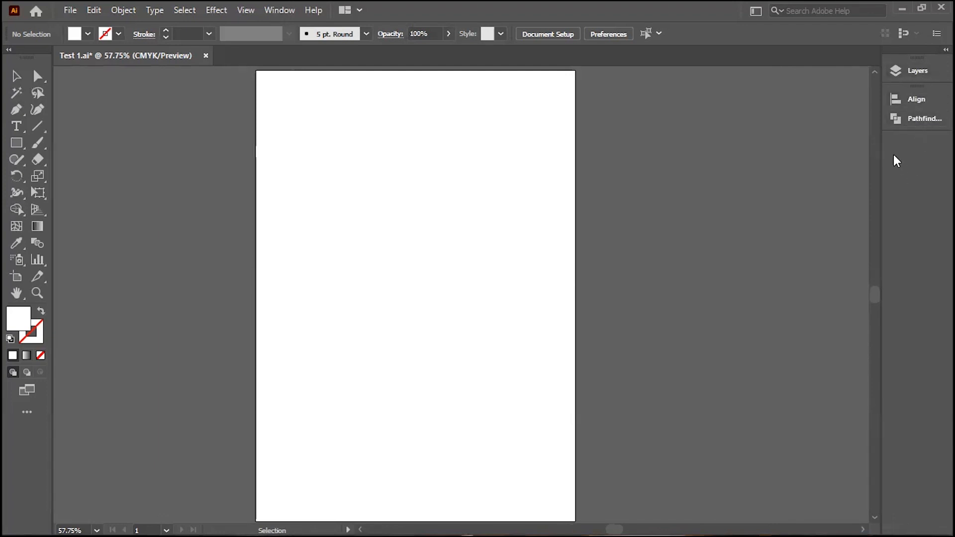
# Show the Gradient panel and dock it below Pathfinder.
pyautogui.click(274, 10)
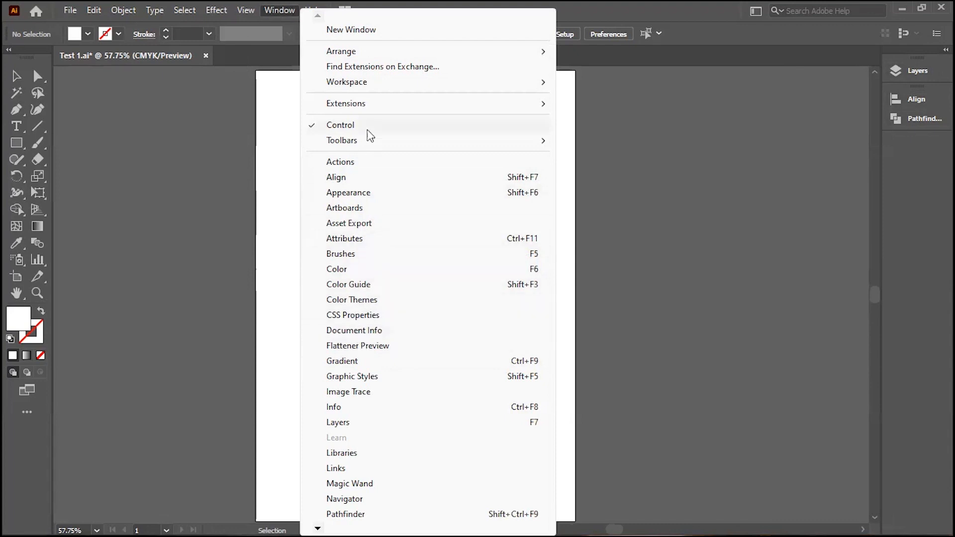
pyautogui.click(357, 363)
pyautogui.moveTo(538, 85); pyautogui.dragTo(916, 134)
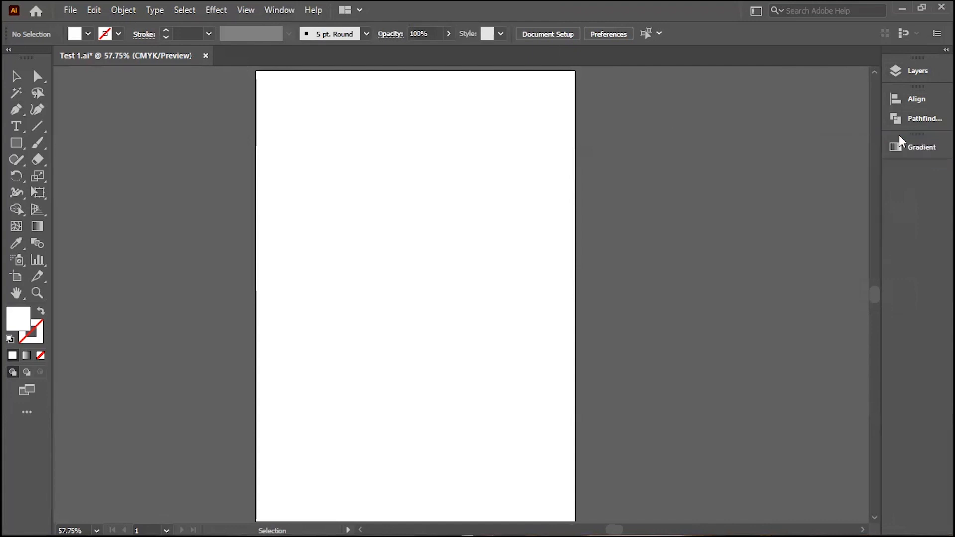
# Show the Image Trace panel and dock it below Gradient.
pyautogui.click(282, 9)
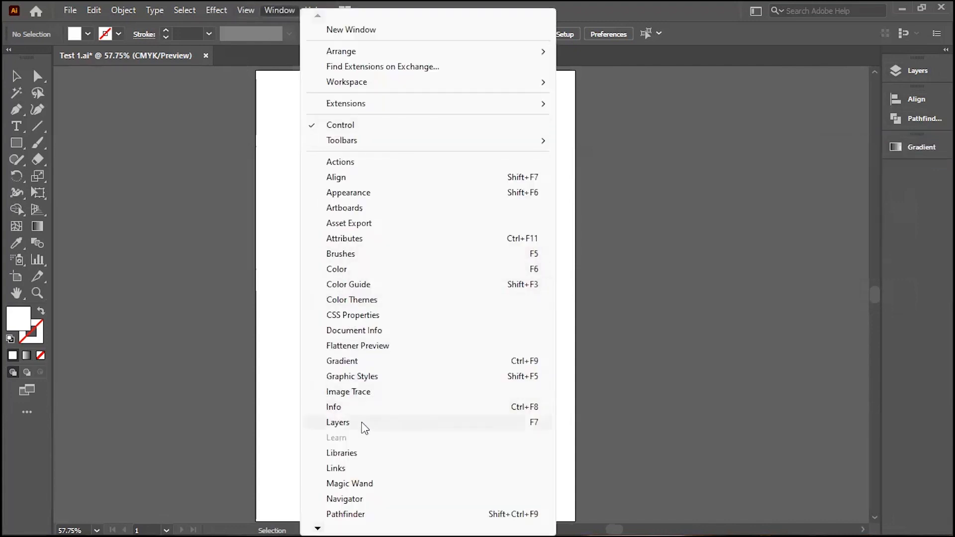
pyautogui.click(350, 392)
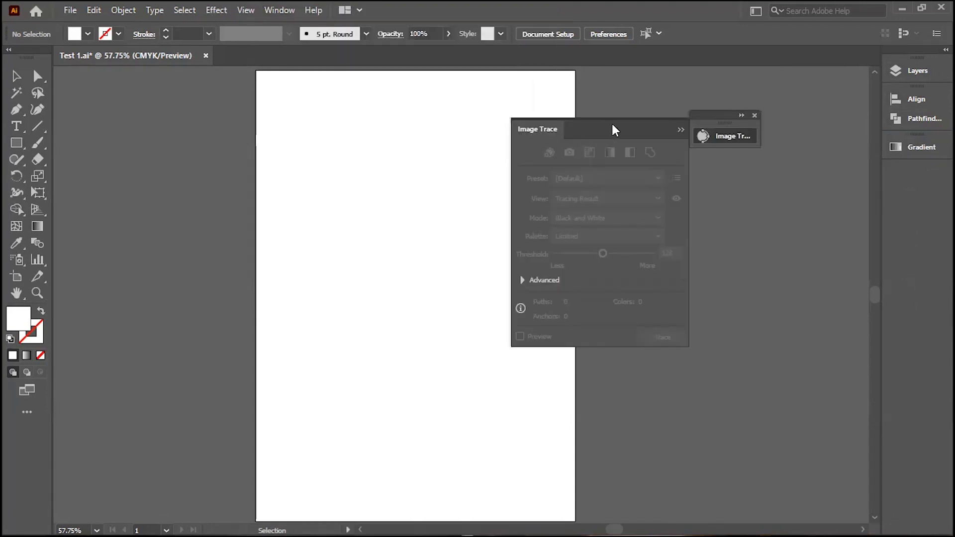
pyautogui.moveTo(612, 125); pyautogui.dragTo(711, 98)
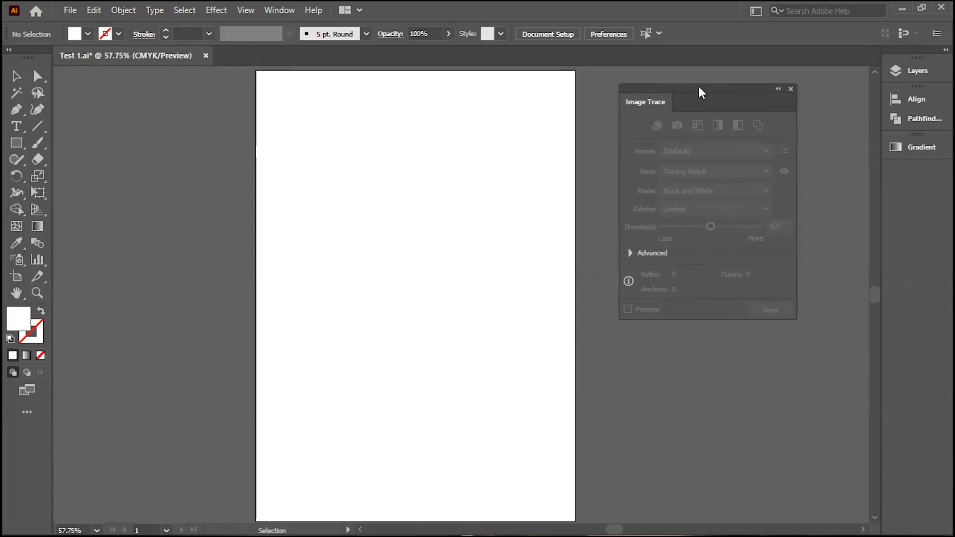
pyautogui.moveTo(699, 89)
pyautogui.mouseDown()
pyautogui.moveTo(654, 88)
pyautogui.moveTo(695, 94)
pyautogui.moveTo(673, 100)
pyautogui.moveTo(672, 124)
pyautogui.moveTo(721, 153)
pyautogui.moveTo(911, 163)
pyautogui.mouseUp()
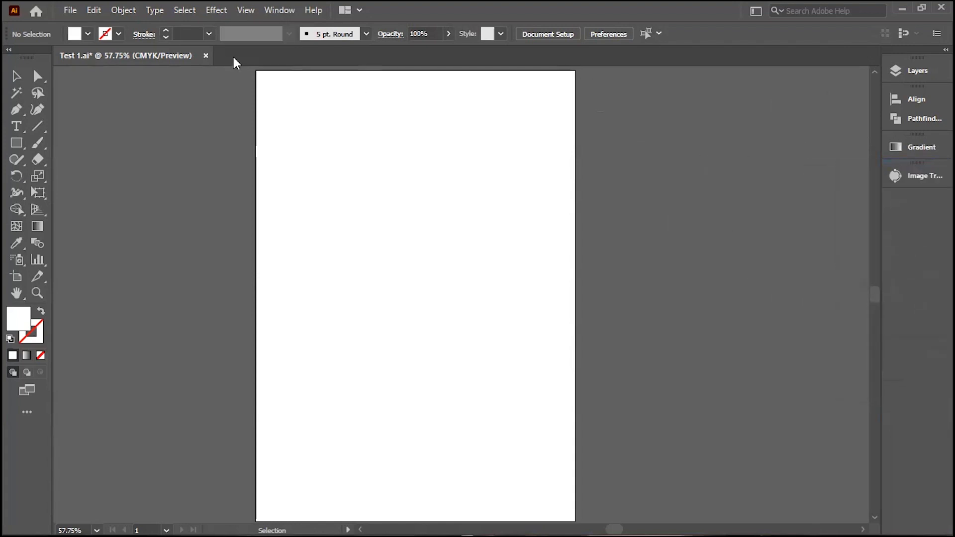
pyautogui.click(277, 11)
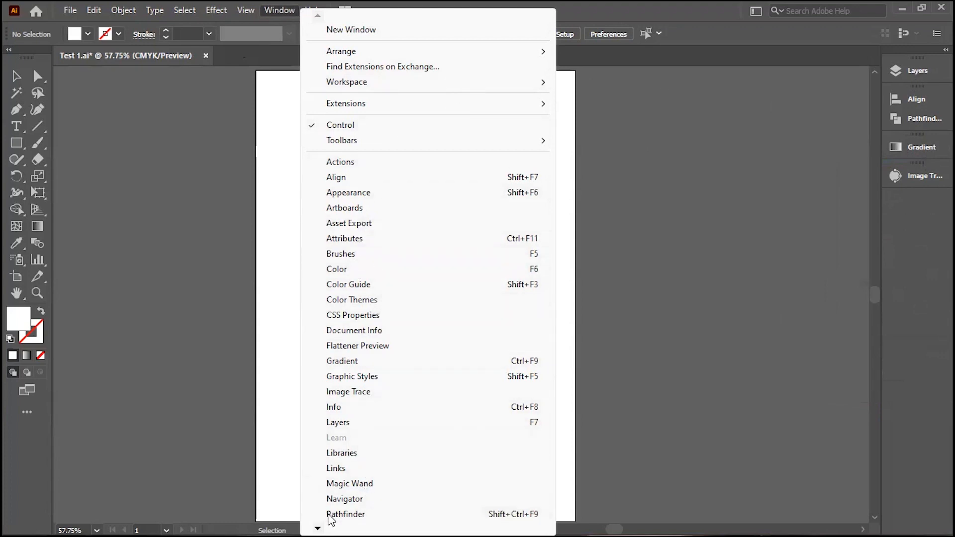
pyautogui.moveTo(320, 517)
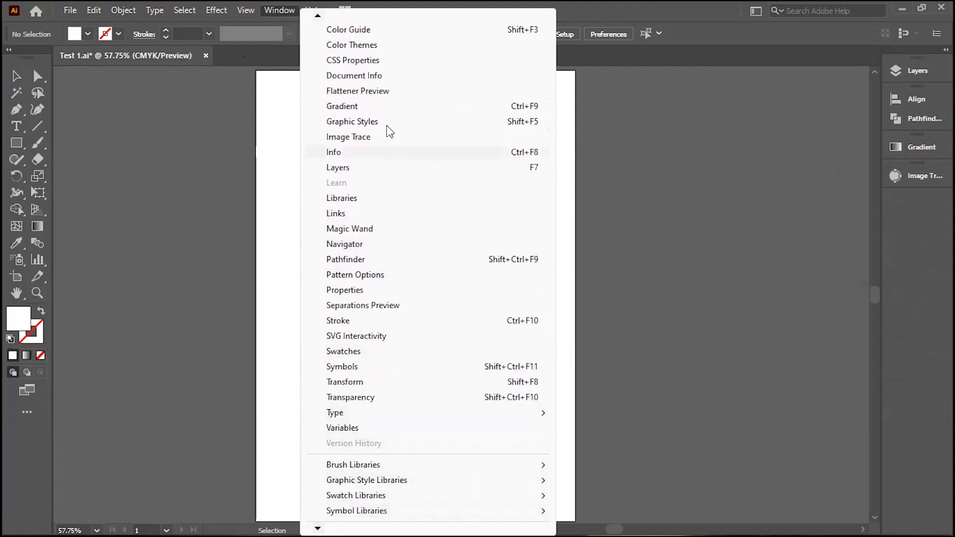
pyautogui.moveTo(318, 10)
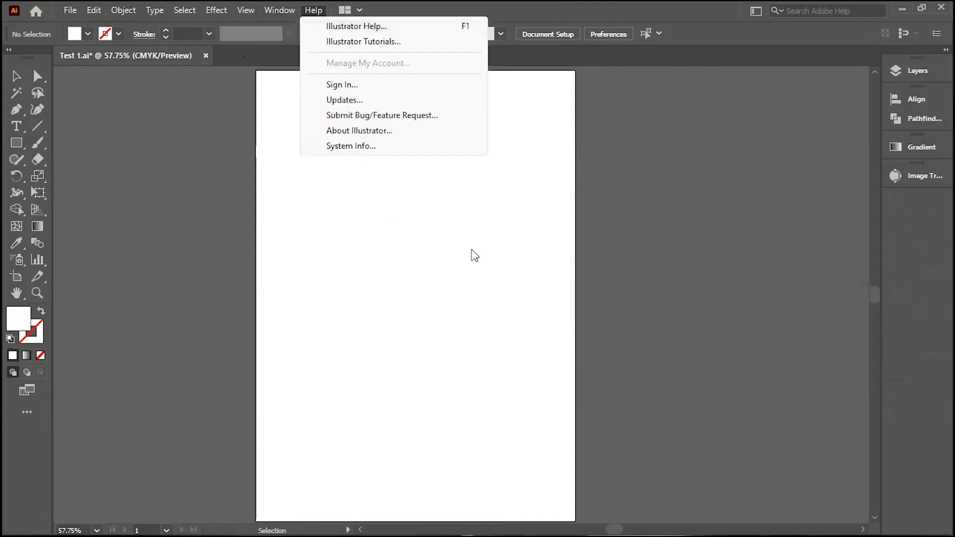
pyautogui.click(757, 242)
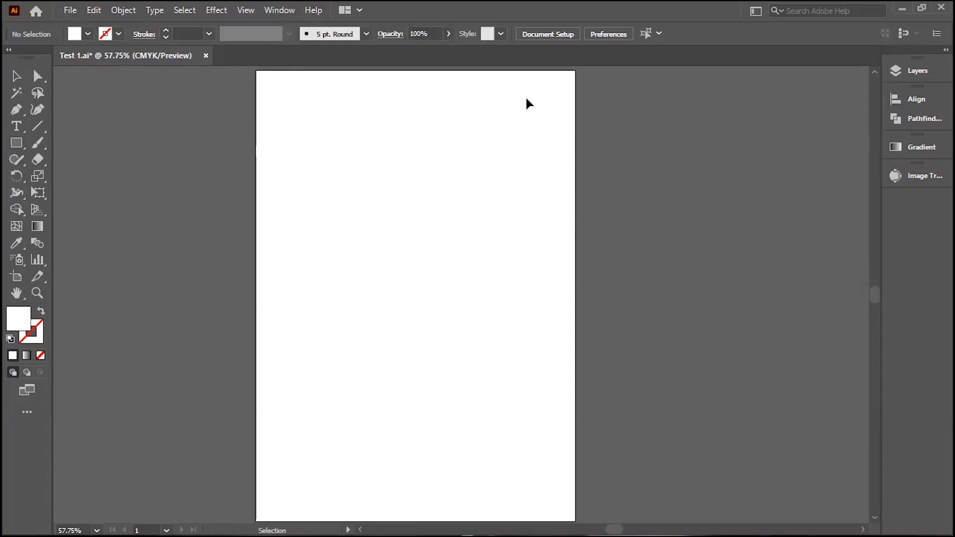
# Draw a rectangle about 5.79 by 2.87 in on the upper part of the artboard and fill it with dark green.
pyautogui.click(16, 142)
pyautogui.moveTo(310, 132); pyautogui.dragTo(534, 243)
pyautogui.click(88, 34)
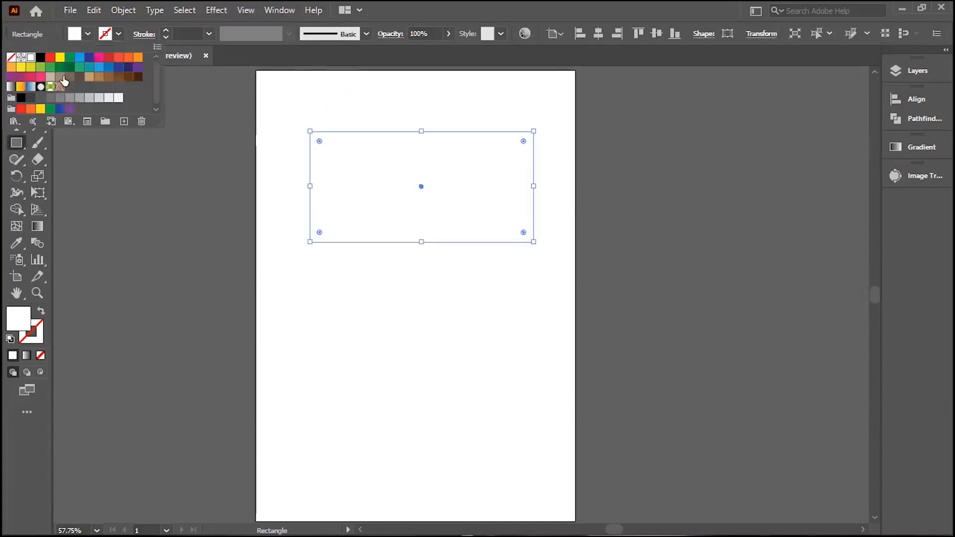
pyautogui.click(69, 75)
pyautogui.click(17, 76)
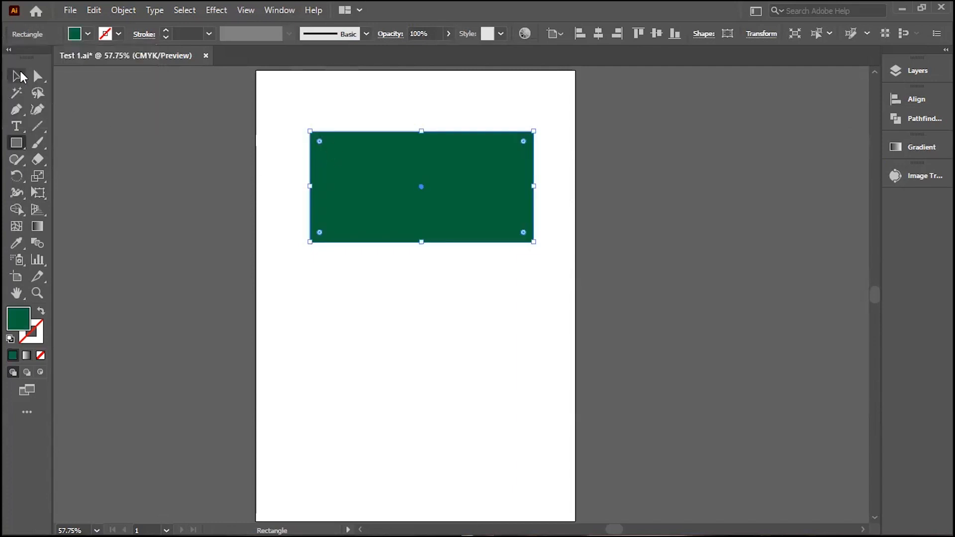
pyautogui.click(177, 180)
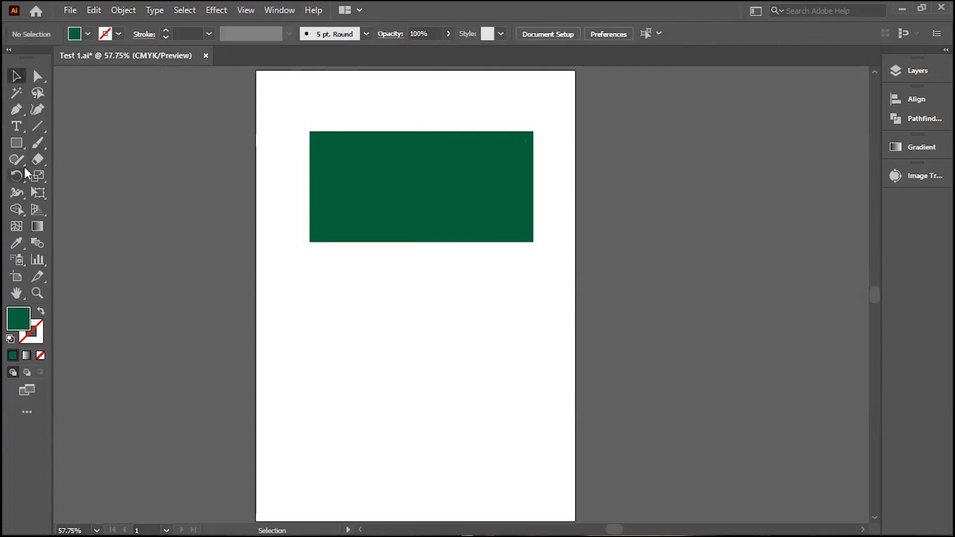
# Draw a circle from the center of the green rectangle and move it left of center.
pyautogui.moveTo(20, 146); pyautogui.dragTo(52, 172)
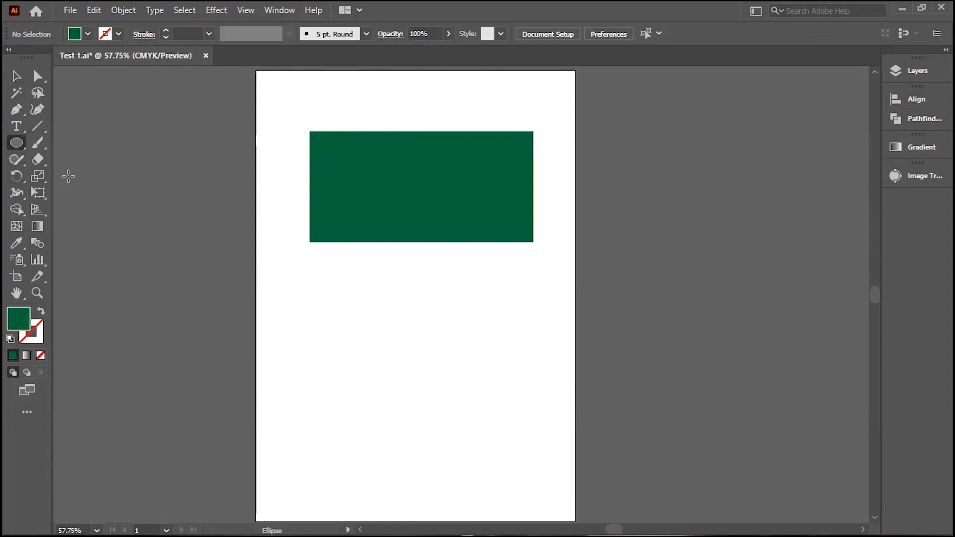
pyautogui.moveTo(421, 186); pyautogui.dragTo(452, 224)
pyautogui.click(16, 76)
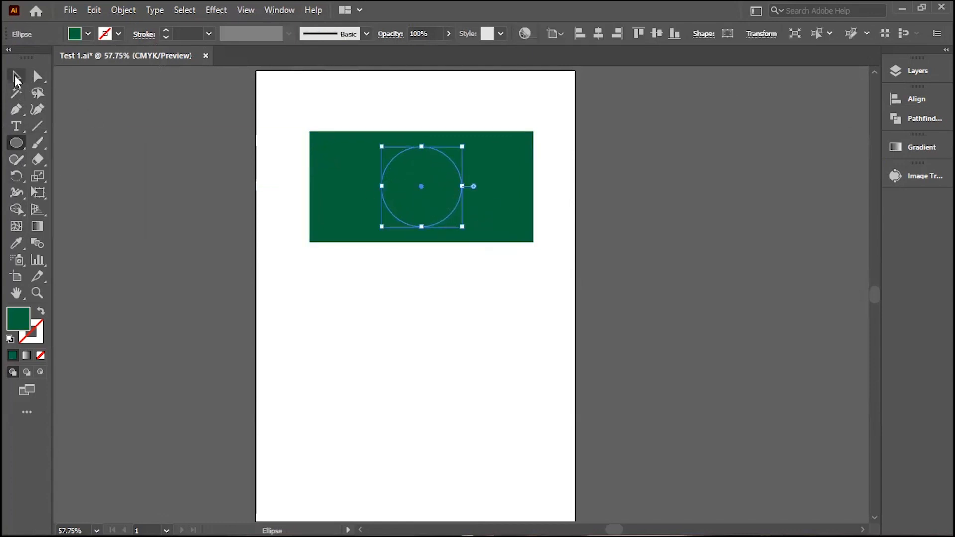
pyautogui.moveTo(453, 179); pyautogui.dragTo(423, 179)
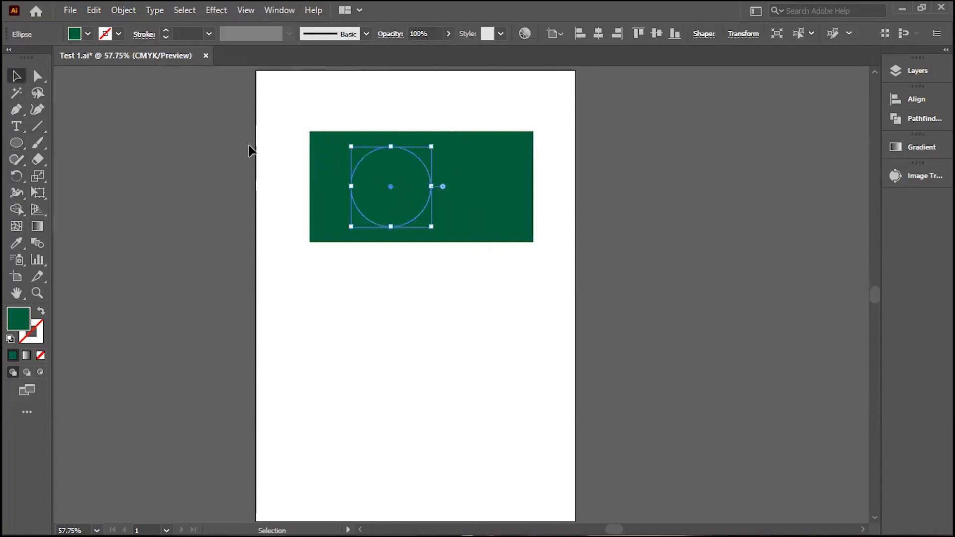
# Fill the circle with red and shift it slightly to the right within the green rectangle.
pyautogui.click(85, 34)
pyautogui.click(49, 60)
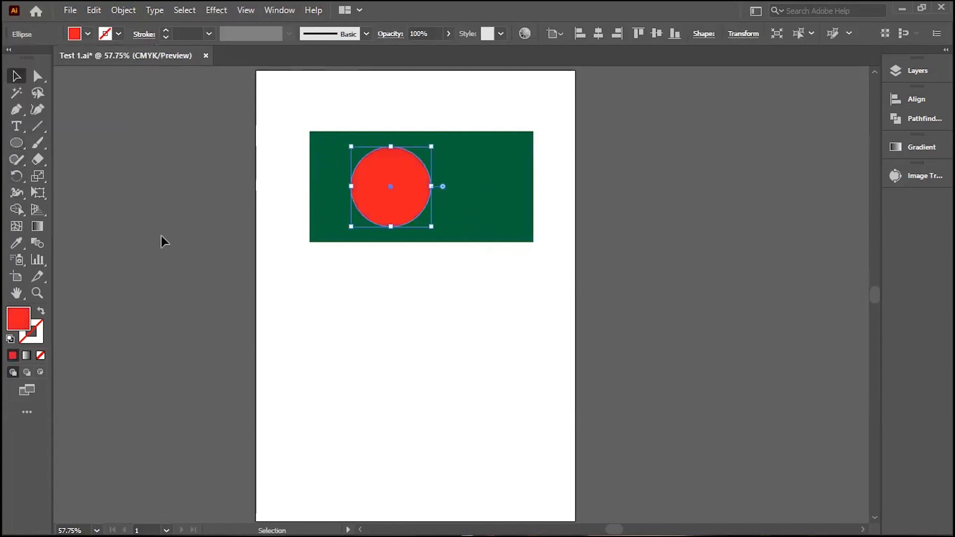
pyautogui.moveTo(414, 189)
pyautogui.mouseDown()
pyautogui.moveTo(438, 190)
pyautogui.moveTo(428, 188)
pyautogui.mouseUp()
pyautogui.click(400, 308)
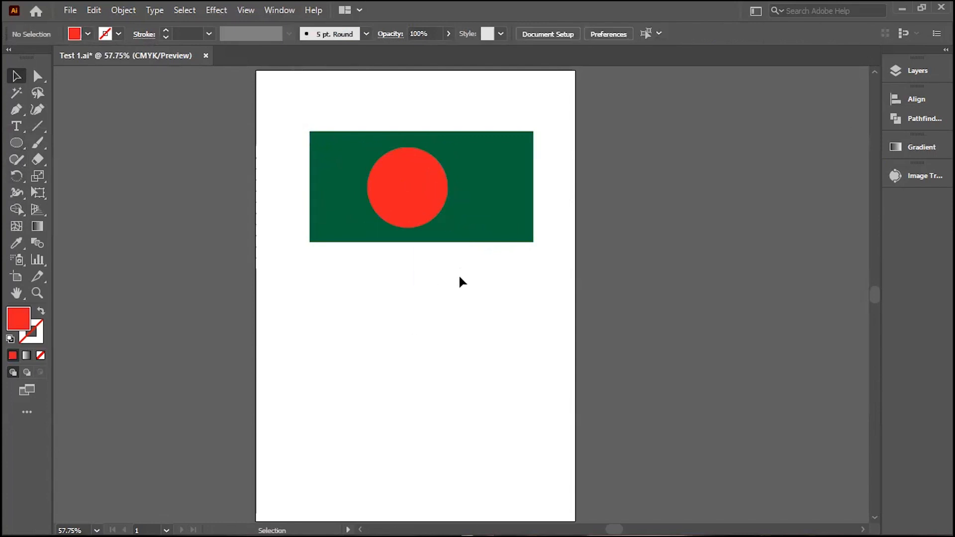
# Group the green rectangle and the red circle.
pyautogui.moveTo(369, 93); pyautogui.dragTo(369, 94)
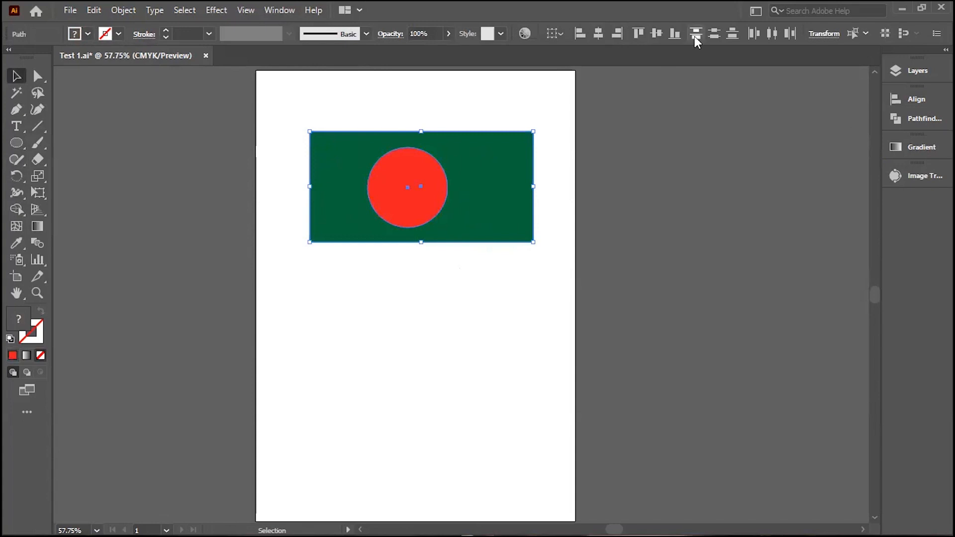
pyautogui.press('a')
pyautogui.hotkey('ctrl', 'g')
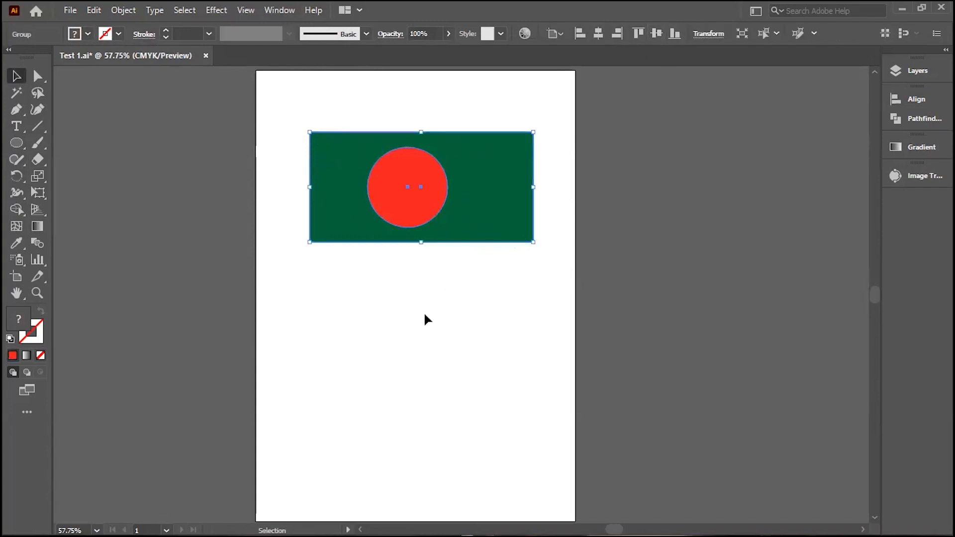
pyautogui.click(426, 314)
# Center the flag group vertically on the artboard and move it back up near the top of the page.
pyautogui.click(460, 142)
pyautogui.click(655, 35)
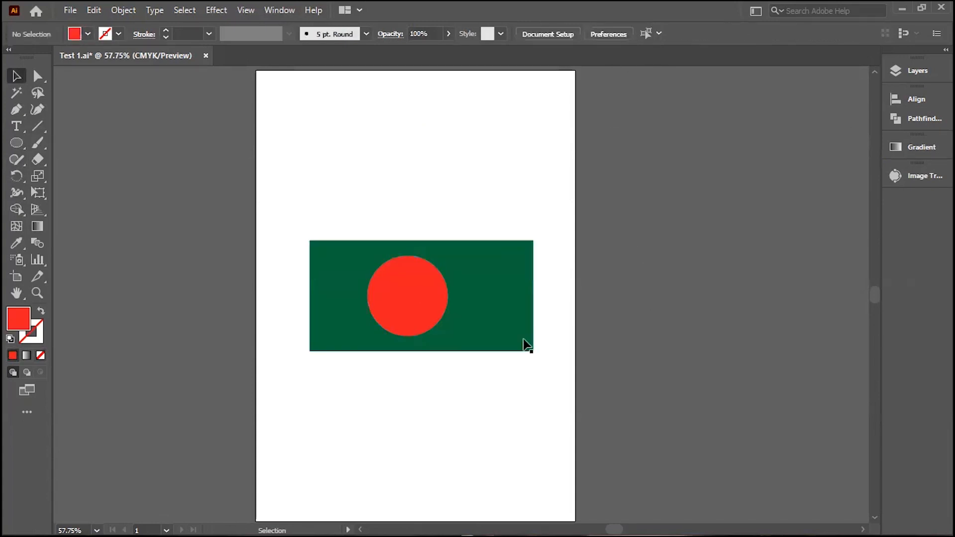
pyautogui.moveTo(466, 320); pyautogui.dragTo(473, 196)
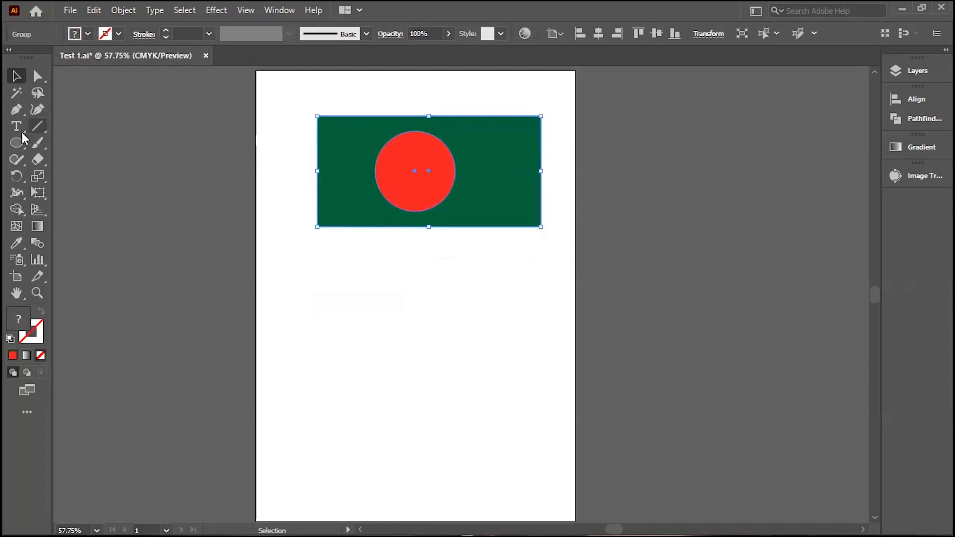
pyautogui.moveTo(16, 143); pyautogui.dragTo(64, 141)
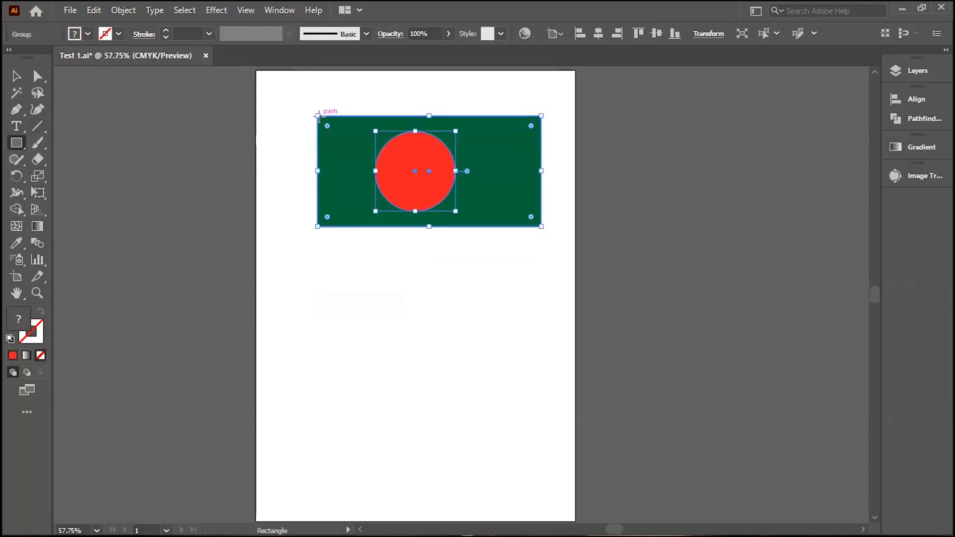
pyautogui.click(63, 106)
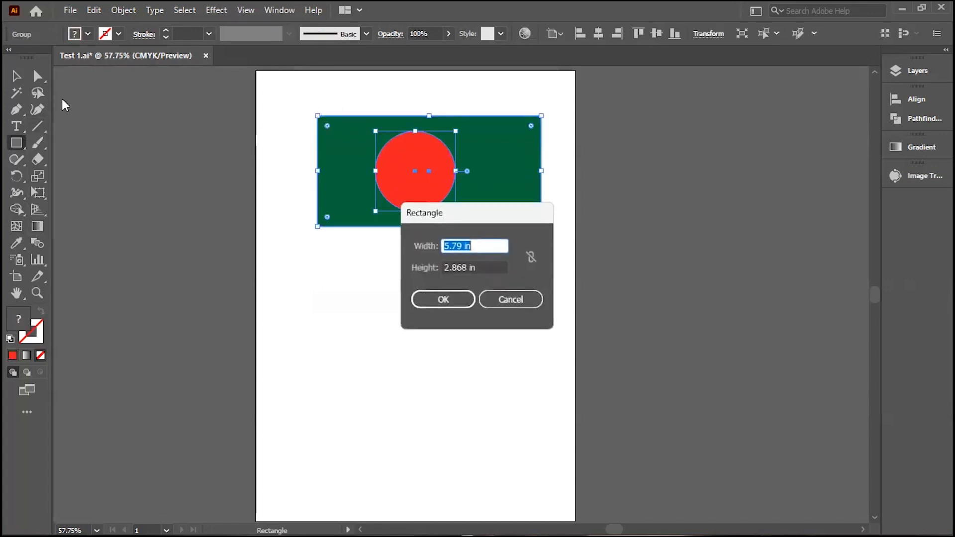
pyautogui.click(506, 297)
pyautogui.press('v')
pyautogui.click(117, 136)
# Draw a tall, thin rectangle along the flag's left edge as a pole and fill it with black.
pyautogui.click(17, 143)
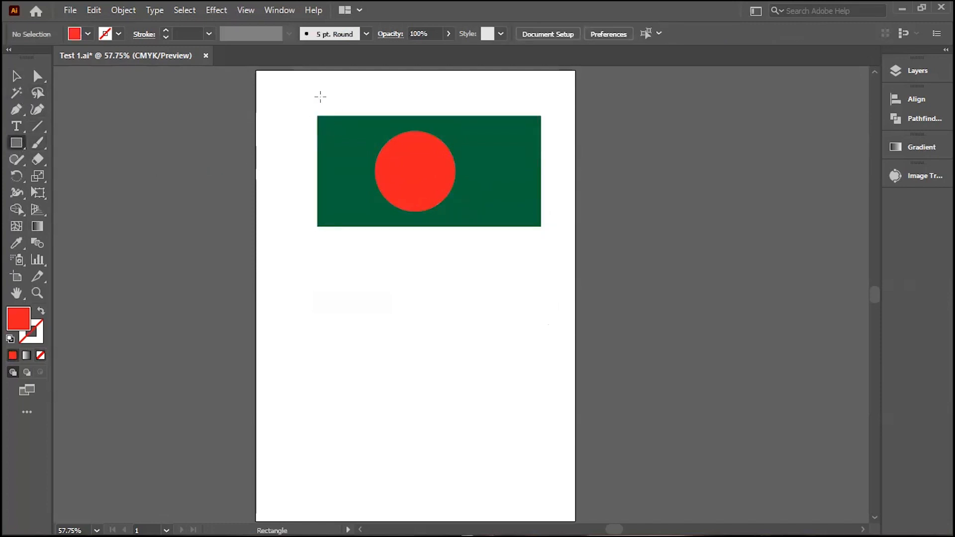
pyautogui.moveTo(309, 98); pyautogui.dragTo(308, 403)
pyautogui.click(16, 93)
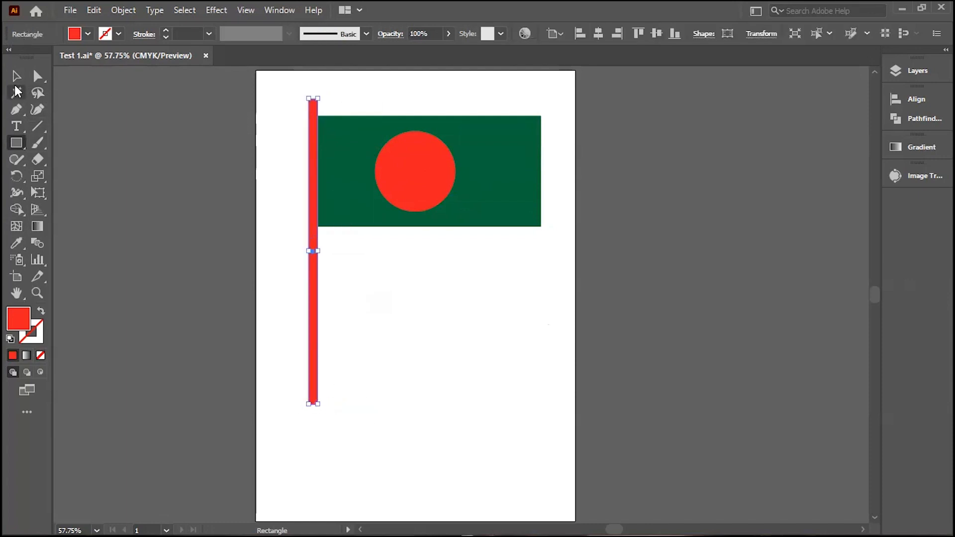
pyautogui.click(17, 79)
pyautogui.click(88, 34)
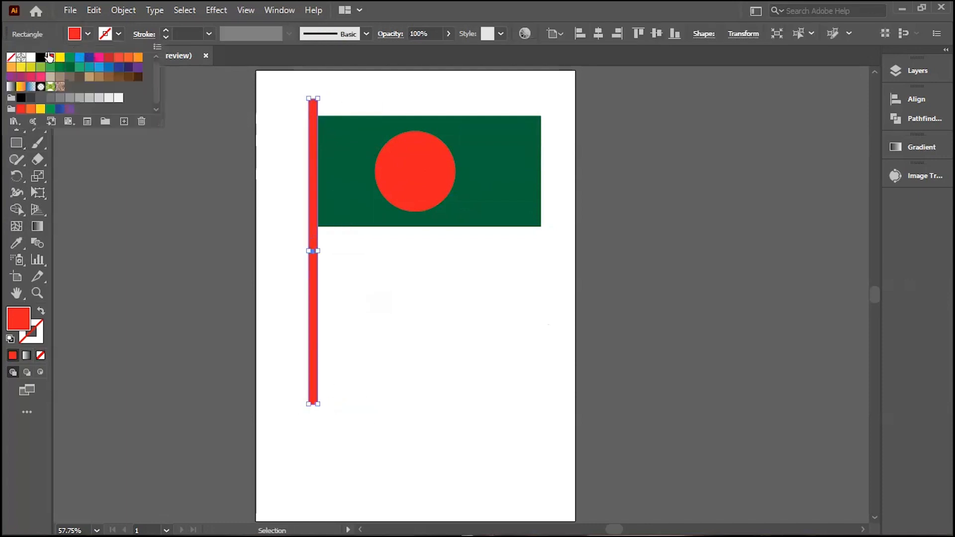
pyautogui.click(41, 57)
pyautogui.click(186, 195)
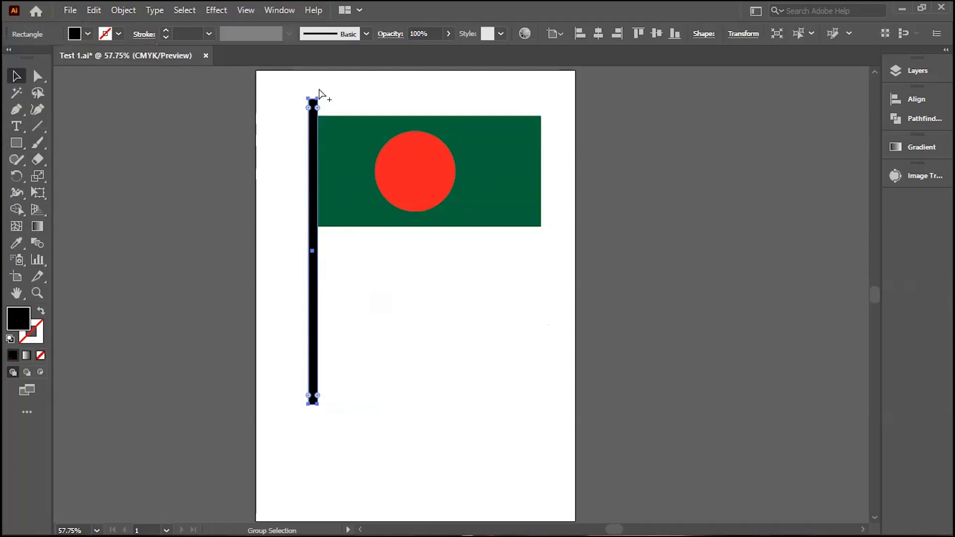
# Round the corners of the black pole fully so both of its ends become semicircular.
pyautogui.scroll(5, 318, 100)
pyautogui.moveTo(305, 155); pyautogui.dragTo(309, 189)
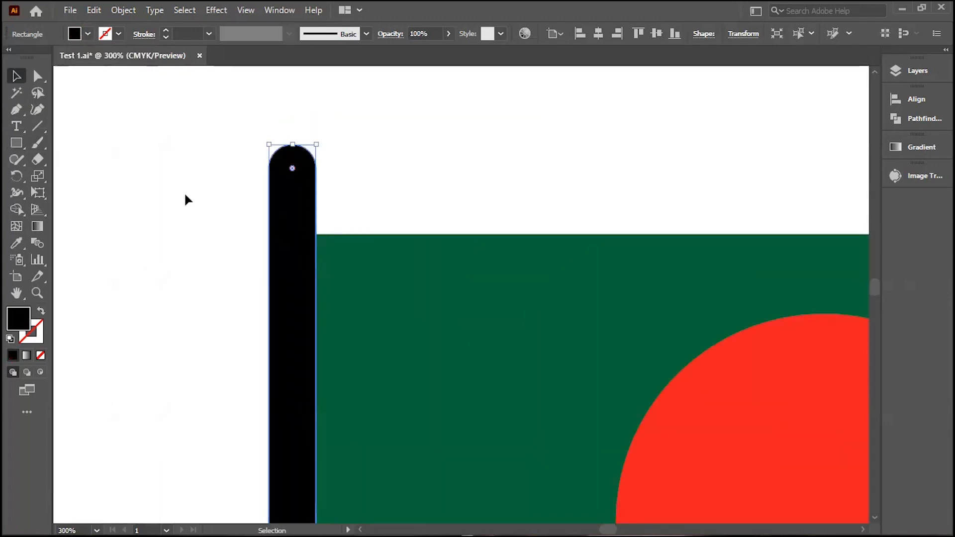
pyautogui.click(184, 192)
pyautogui.scroll(-6, 298, 234)
pyautogui.scroll(-2, 328, 235)
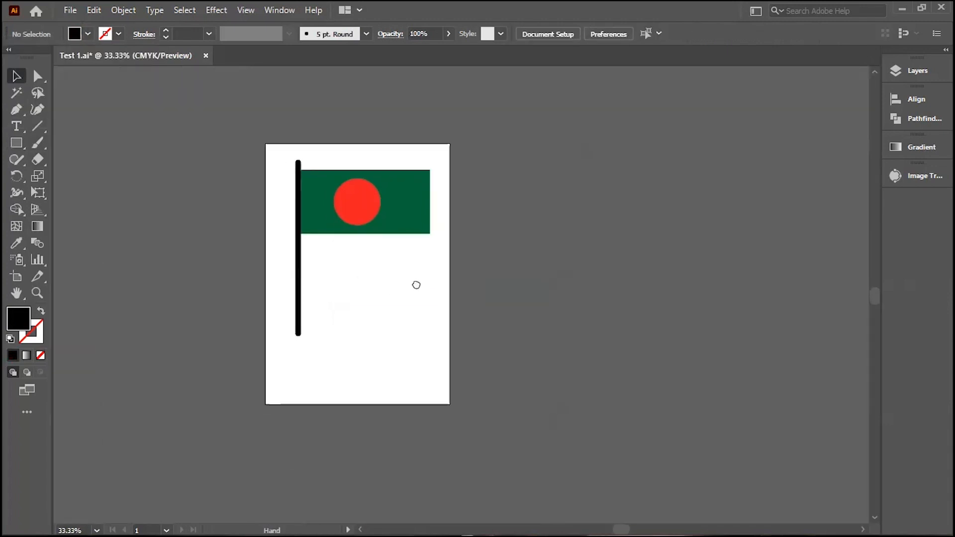
# Center the flag and pole together horizontally and vertically on the artboard, and save the document.
pyautogui.hotkey('ctrl', 'a')
pyautogui.hotkey('ctrl', 'shift', 'a')
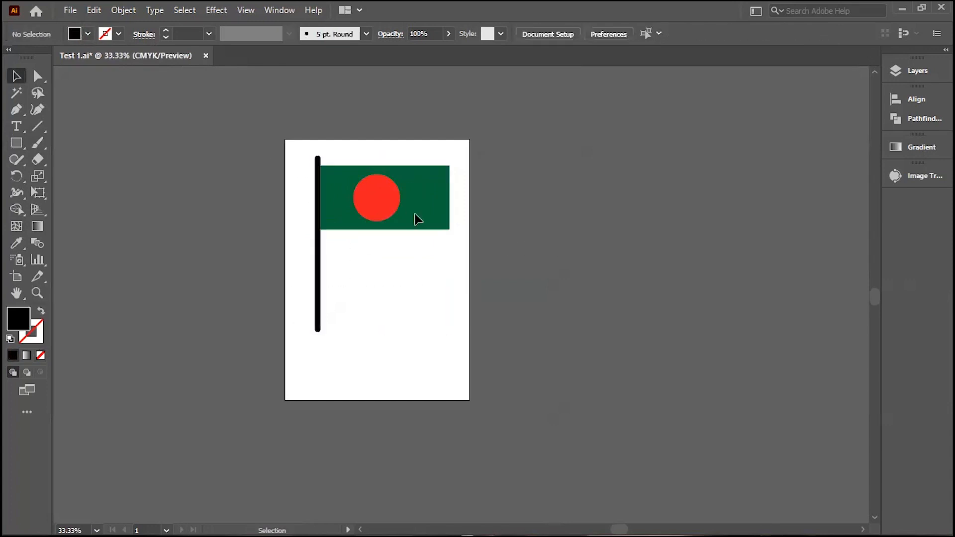
pyautogui.press('v')
pyautogui.click(413, 214)
pyautogui.click(613, 35)
pyautogui.click(656, 34)
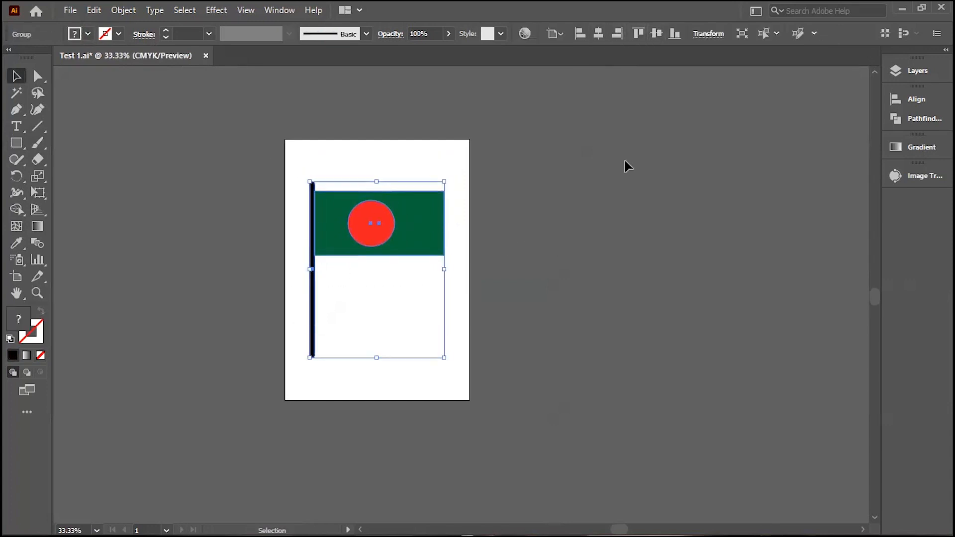
pyautogui.click(268, 193)
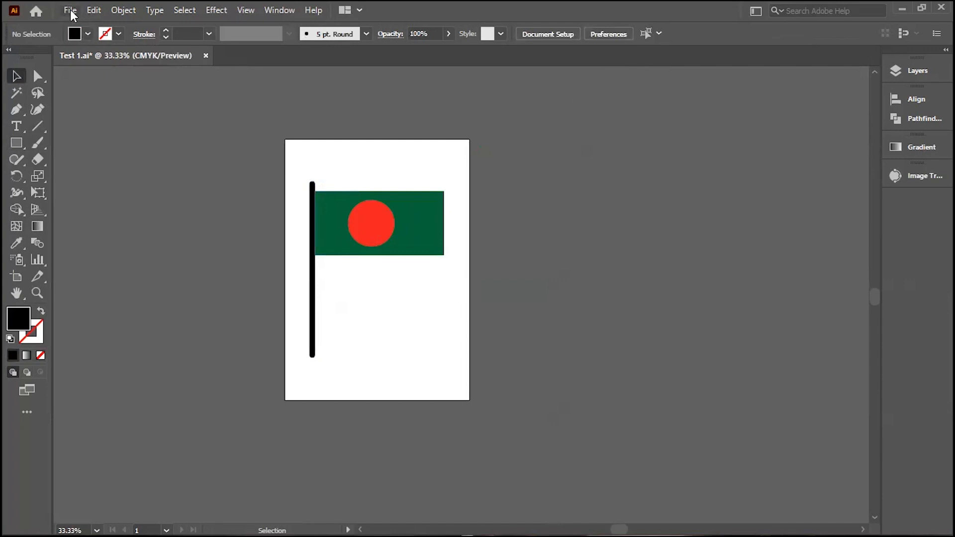
pyautogui.click(71, 13)
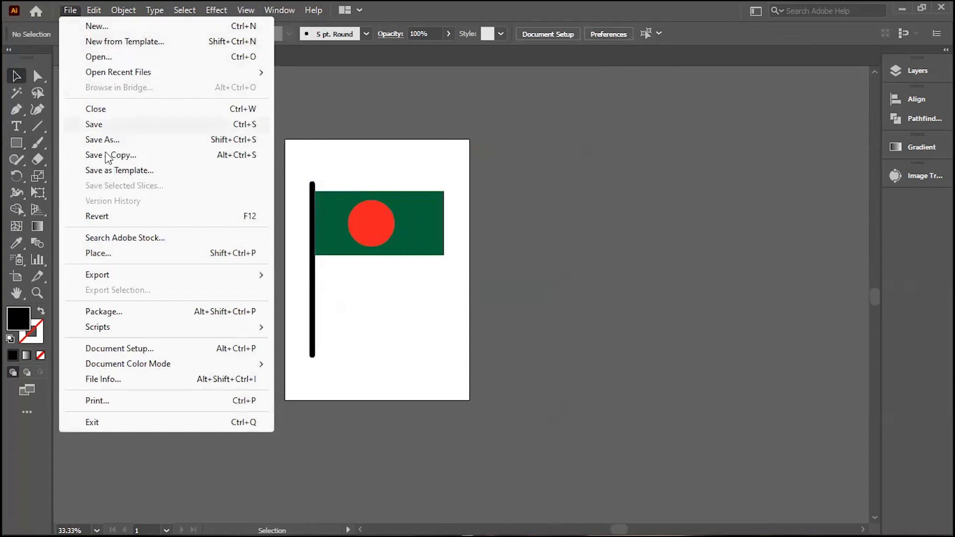
pyautogui.click(111, 129)
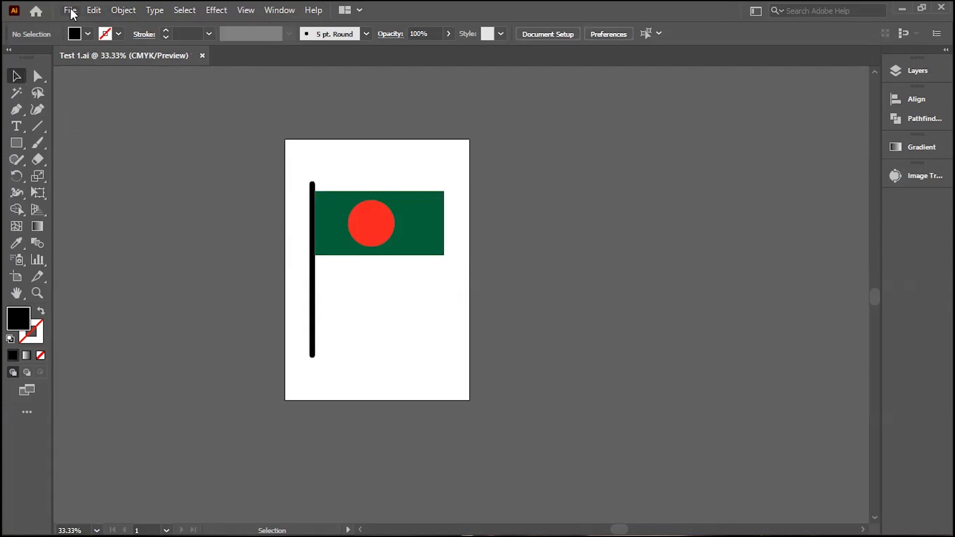
# Switch to the Windows desktop and delete the Test 1 Illustrator file.
pyautogui.click(920, 9)
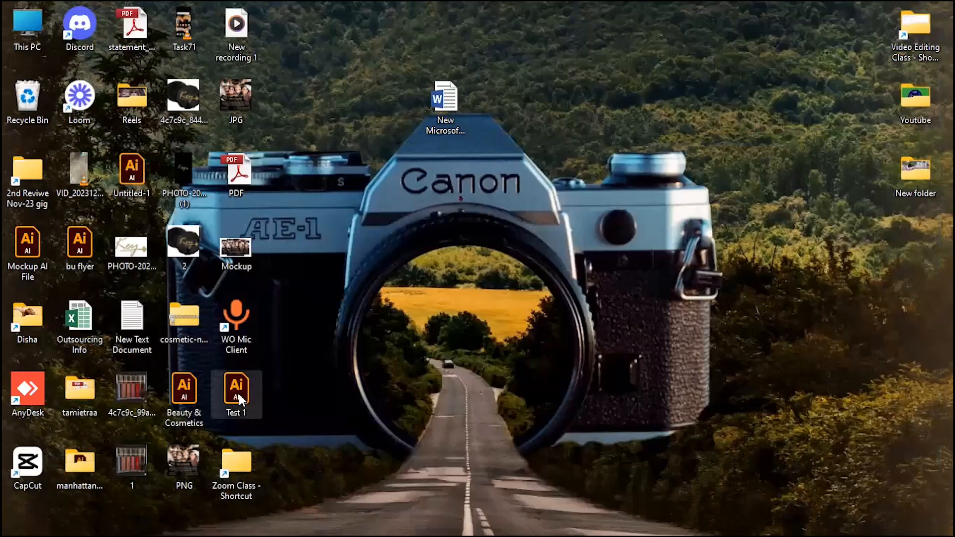
pyautogui.moveTo(239, 394); pyautogui.dragTo(263, 388)
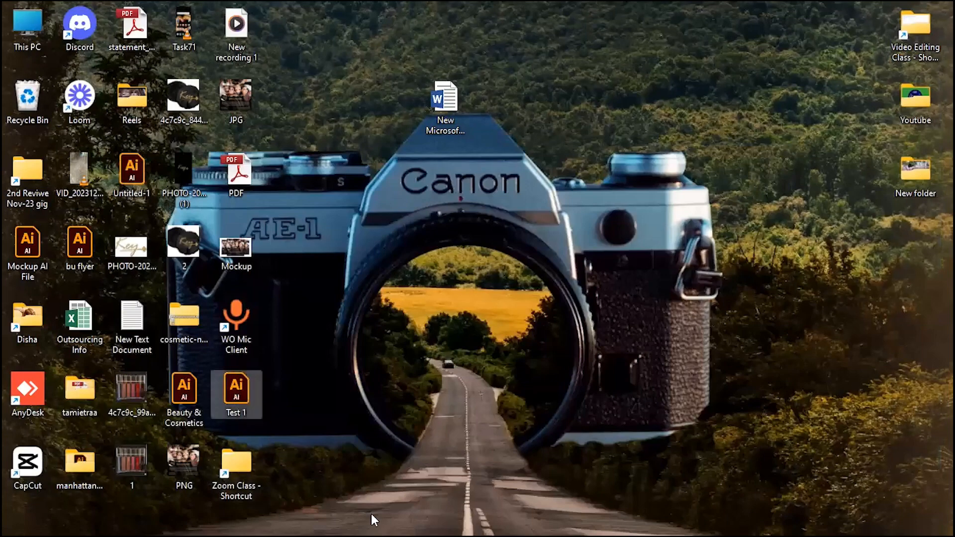
pyautogui.click(244, 393)
pyautogui.press('Delete')
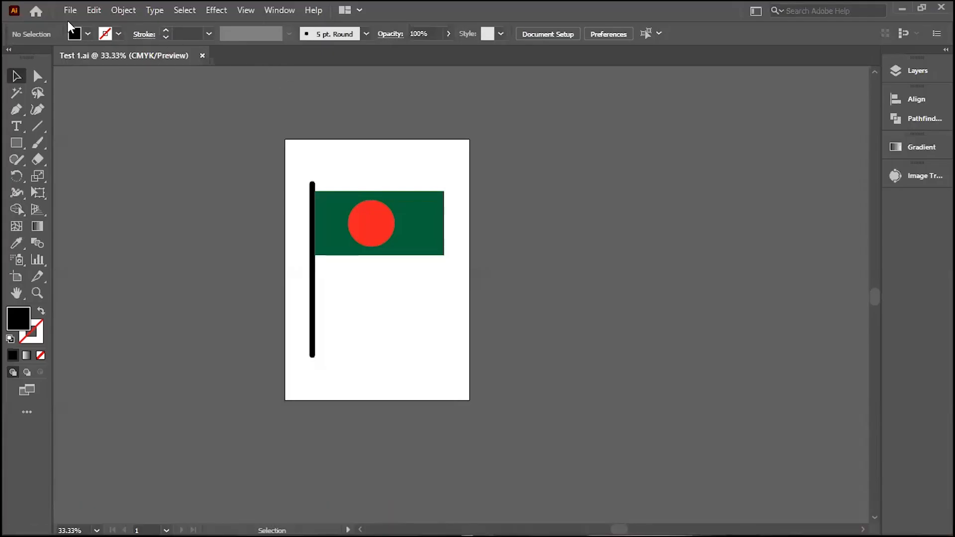
# Back in Illustrator, save the document as Test 1 on the Desktop in Adobe Illustrator (*.AI) format, accepting the Illustrator 2020 version options.
pyautogui.click(71, 7)
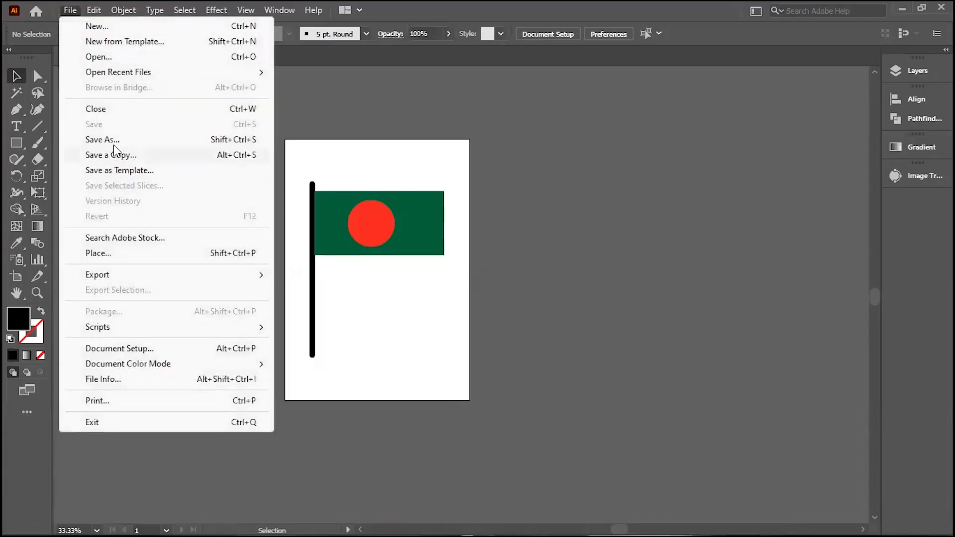
pyautogui.click(420, 113)
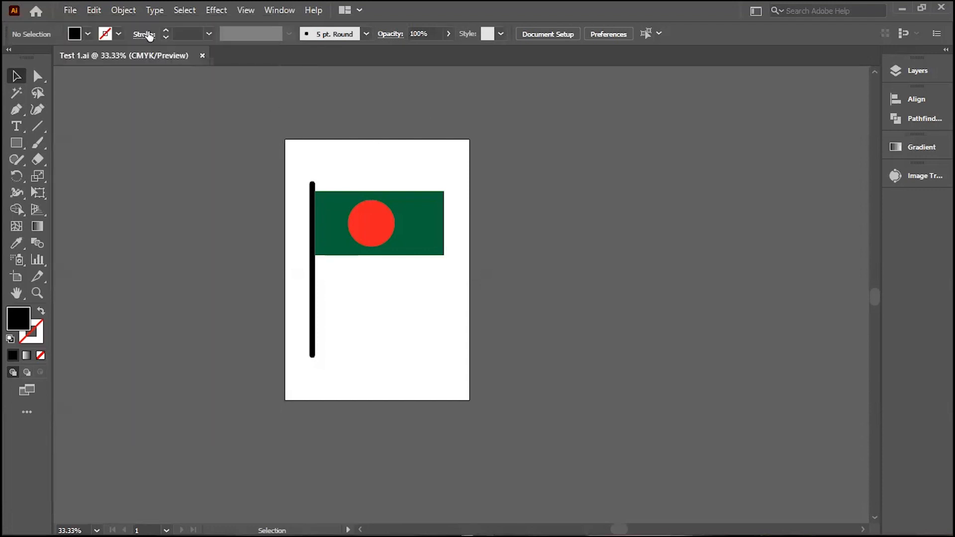
pyautogui.click(69, 11)
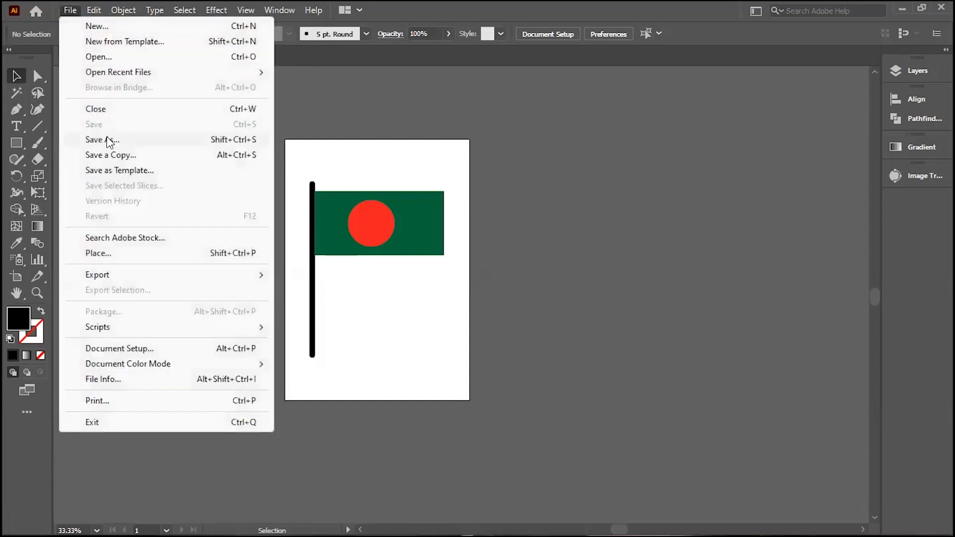
pyautogui.click(109, 141)
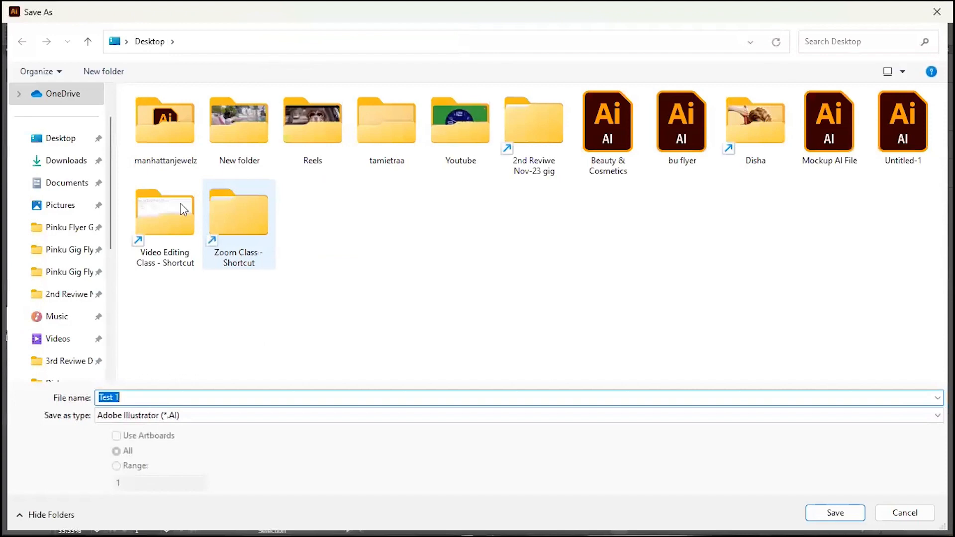
pyautogui.click(60, 144)
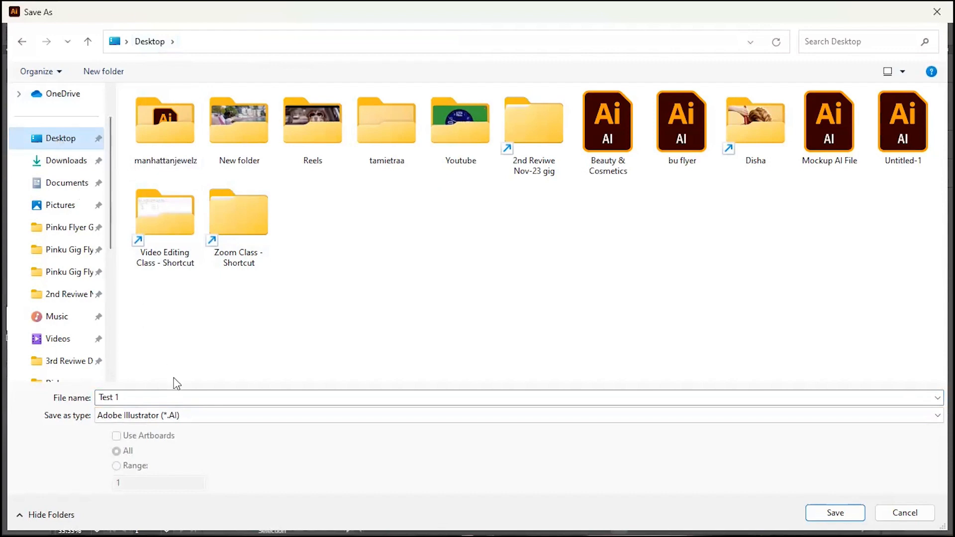
pyautogui.click(150, 398)
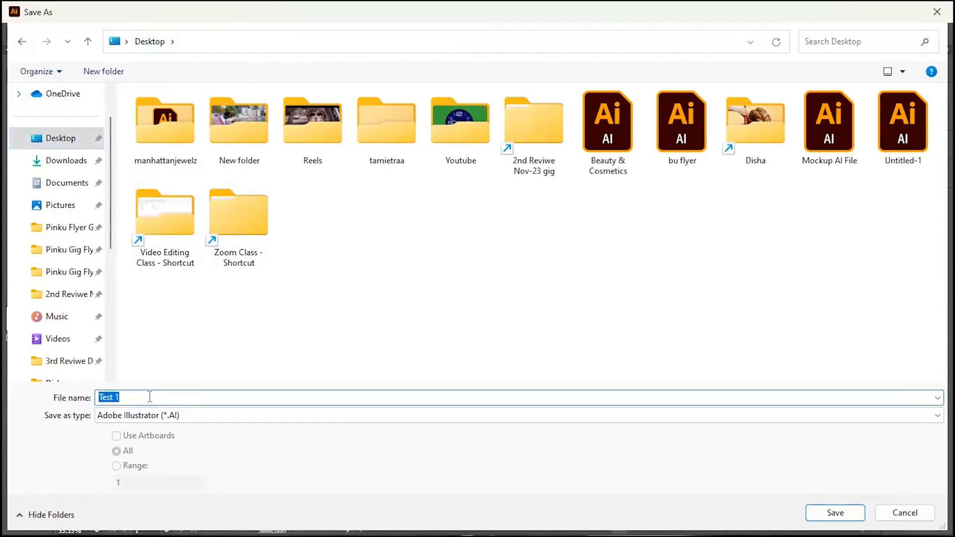
pyautogui.click(143, 396)
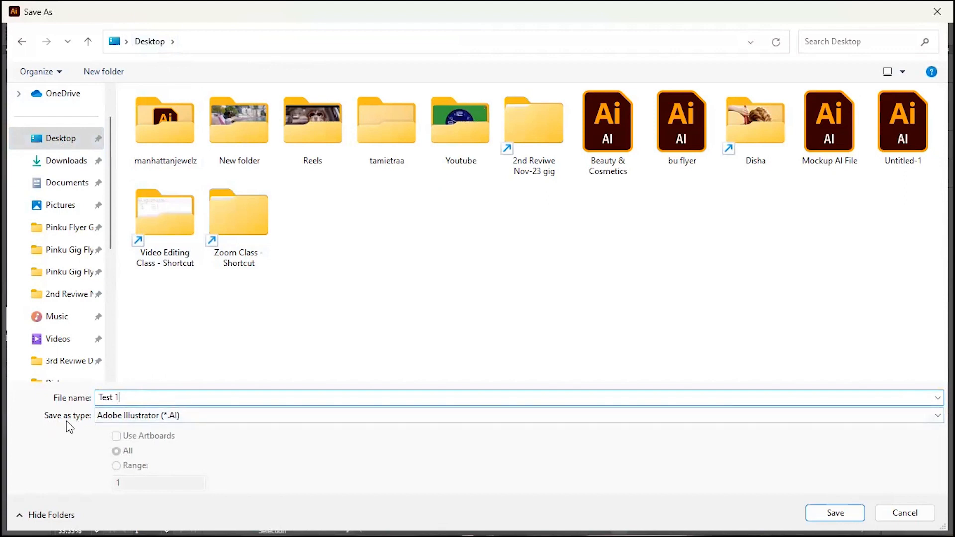
pyautogui.click(192, 417)
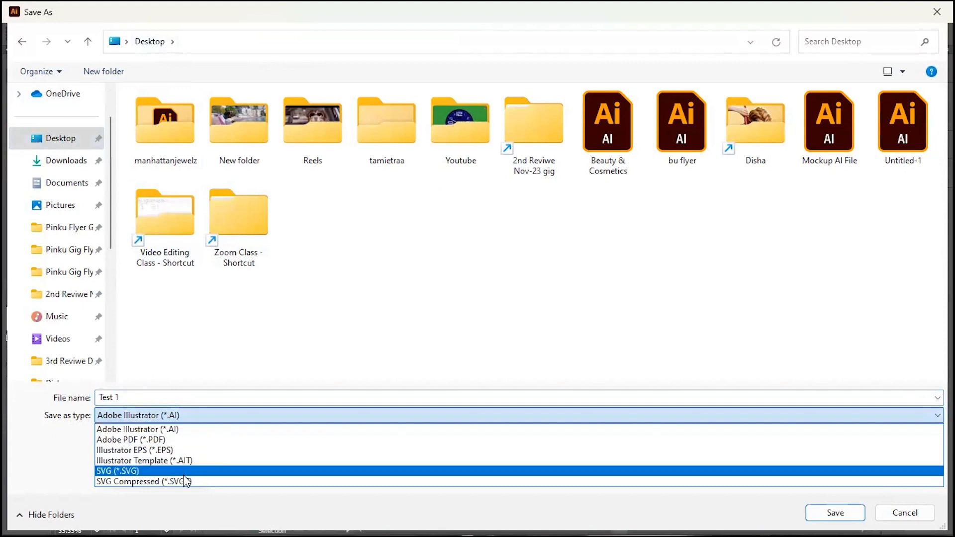
pyautogui.click(210, 416)
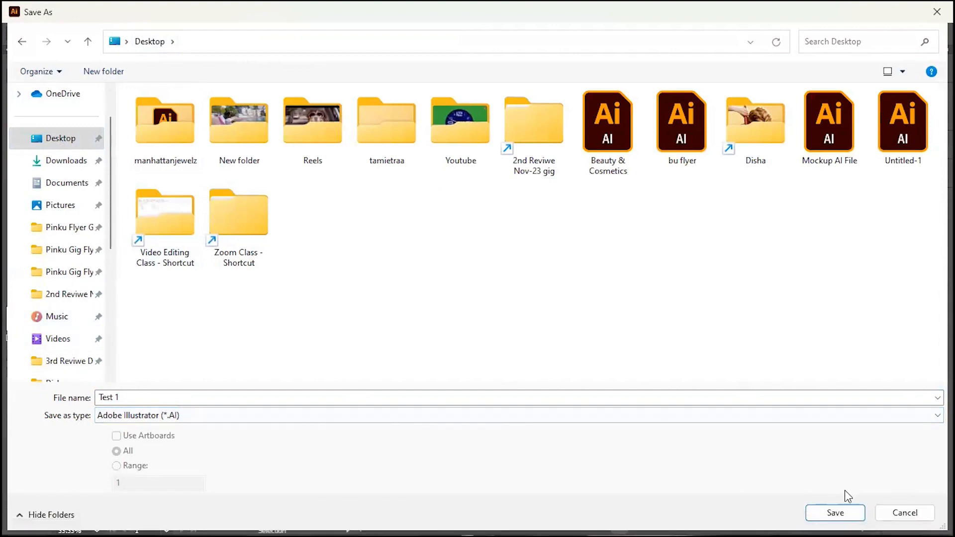
pyautogui.click(835, 513)
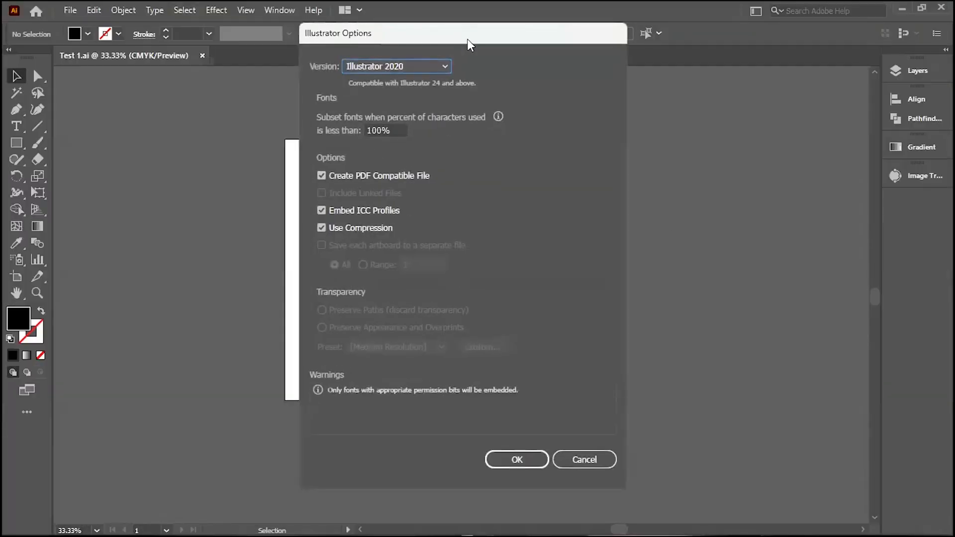
pyautogui.moveTo(462, 43); pyautogui.dragTo(395, 35)
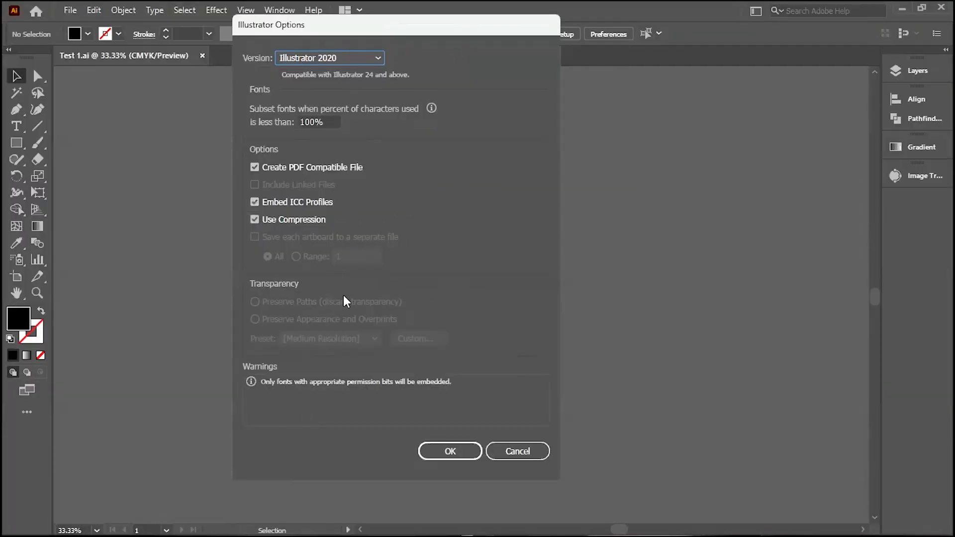
pyautogui.click(450, 451)
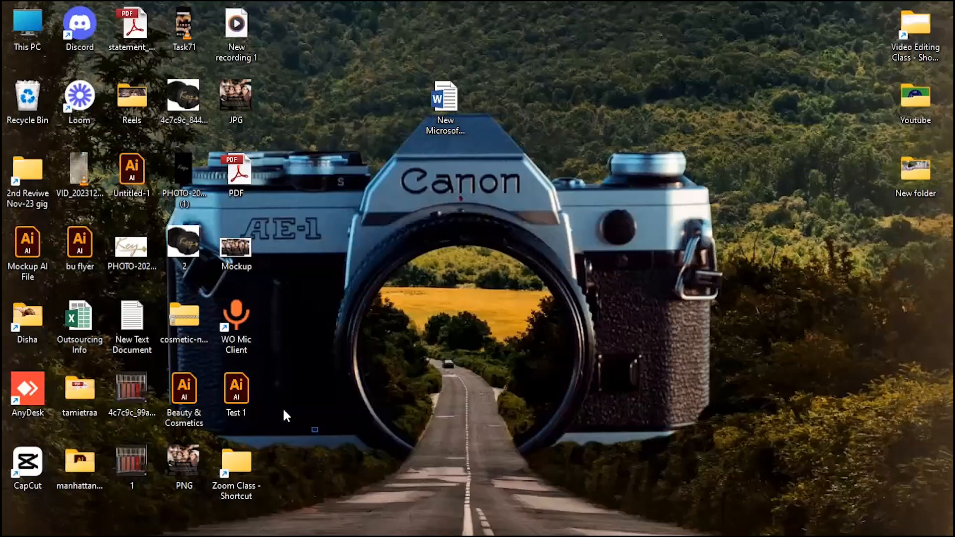
# Look for Adobe Illustrator 2021 in the Windows list of all installed apps.
pyautogui.moveTo(317, 432); pyautogui.dragTo(317, 402)
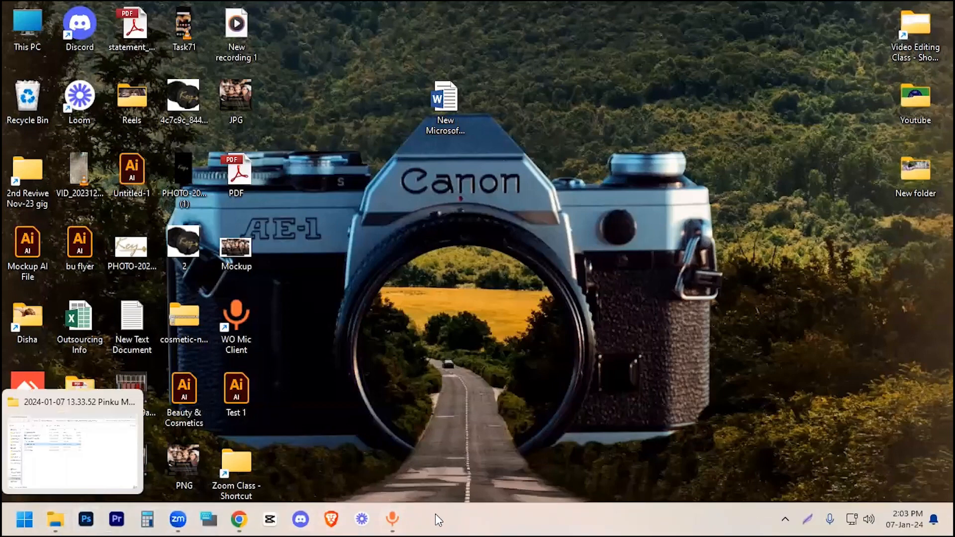
pyautogui.click(25, 519)
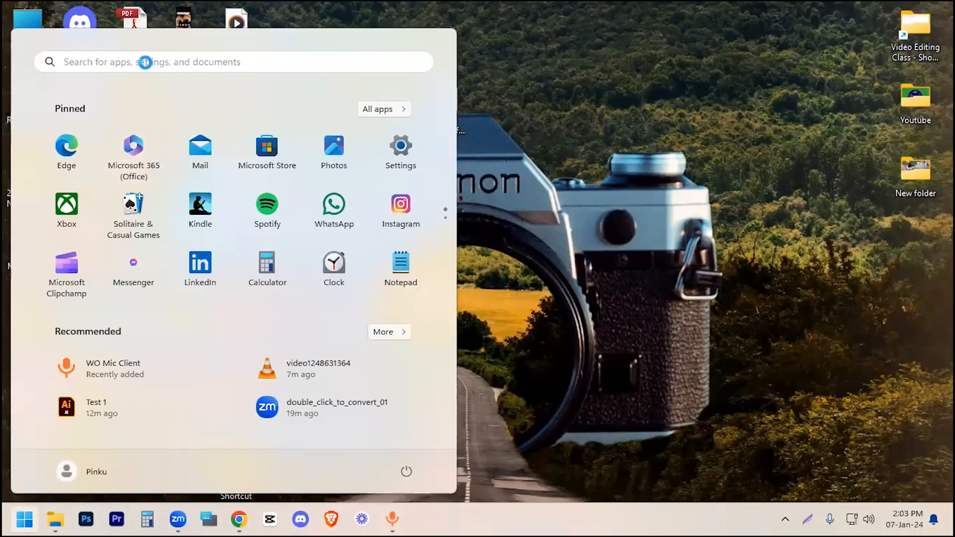
pyautogui.click(144, 62)
pyautogui.click(25, 519)
pyautogui.click(25, 519)
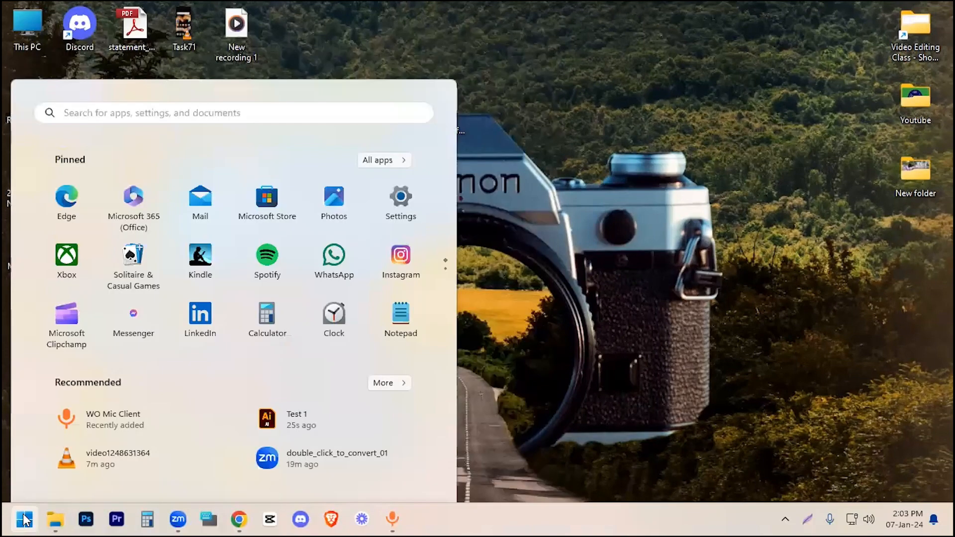
pyautogui.click(404, 109)
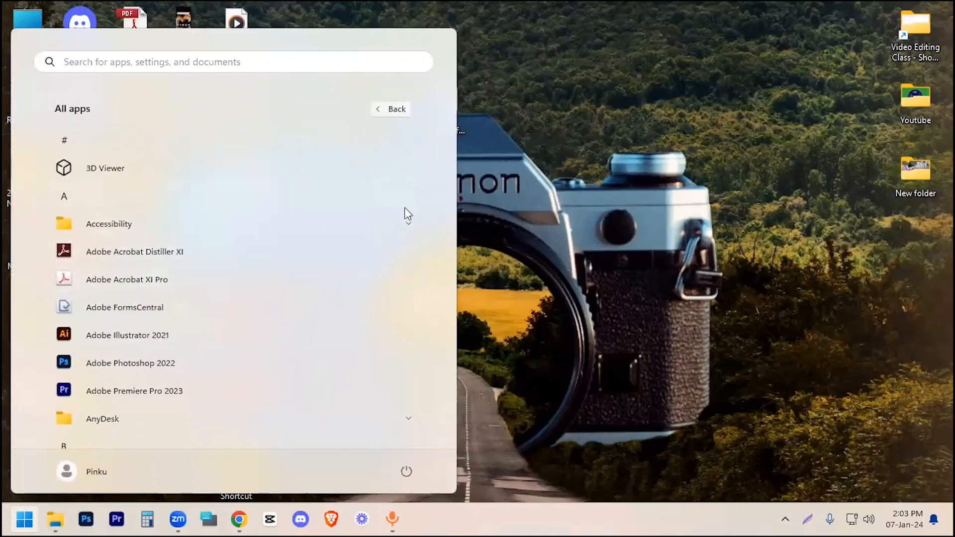
pyautogui.click(624, 162)
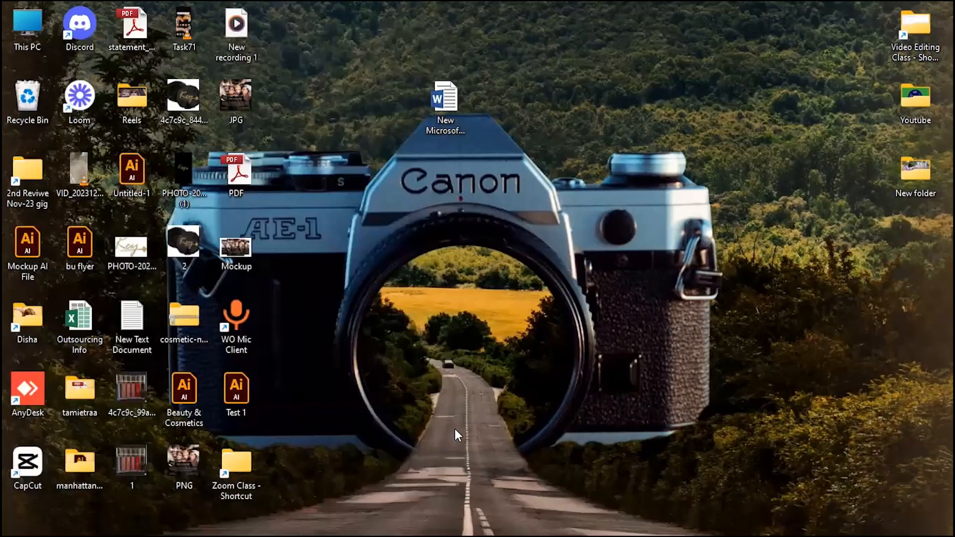
# Open the saved Test 1 file from the desktop in Adobe Illustrator.
pyautogui.click(240, 393)
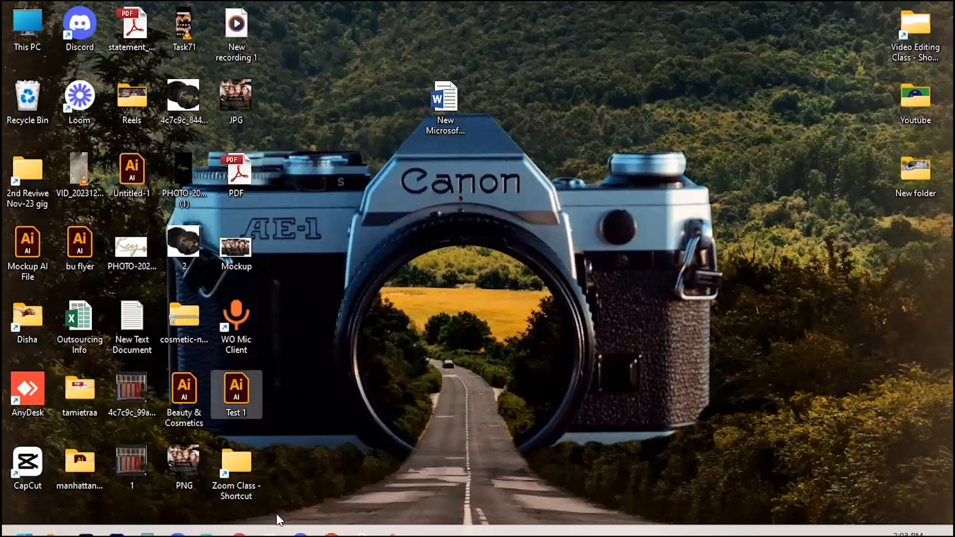
pyautogui.doubleClick(240, 395)
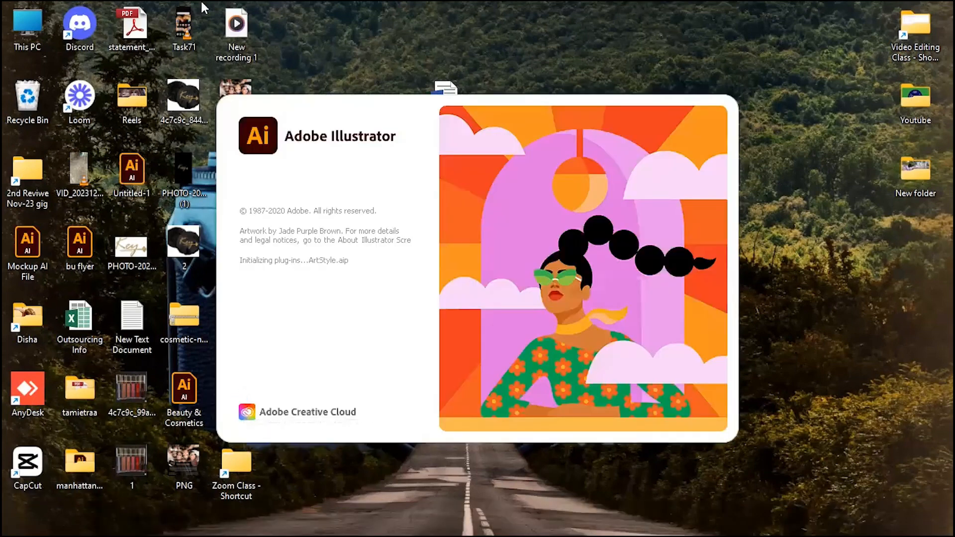
pyautogui.rightClick(183, 396)
pyautogui.click(240, 188)
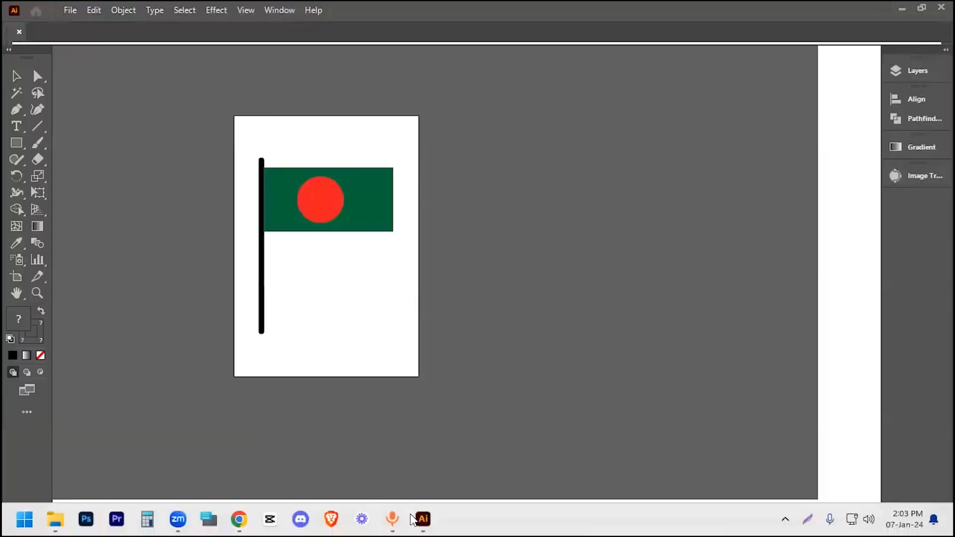
# Pin Adobe Illustrator 2021 to the Windows taskbar.
pyautogui.moveTo(424, 520)
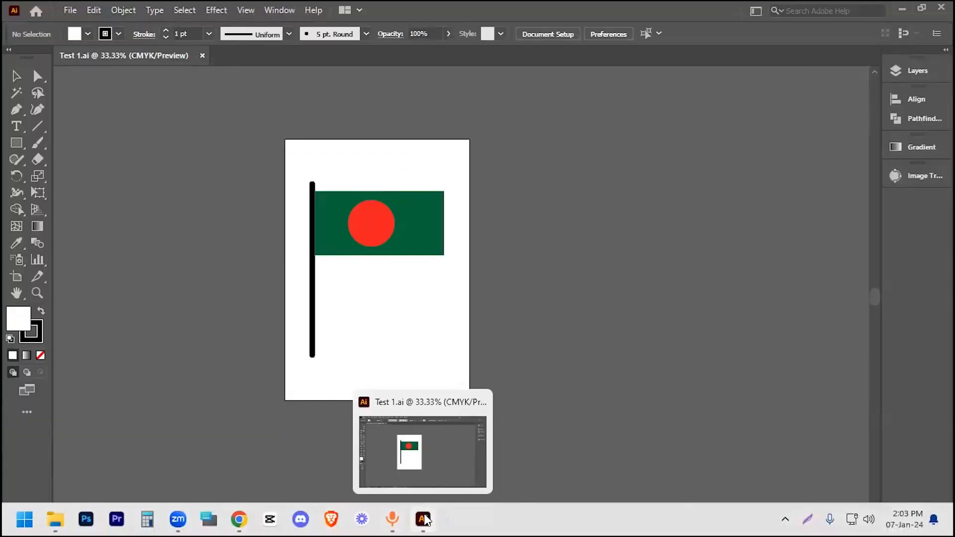
pyautogui.rightClick(424, 519)
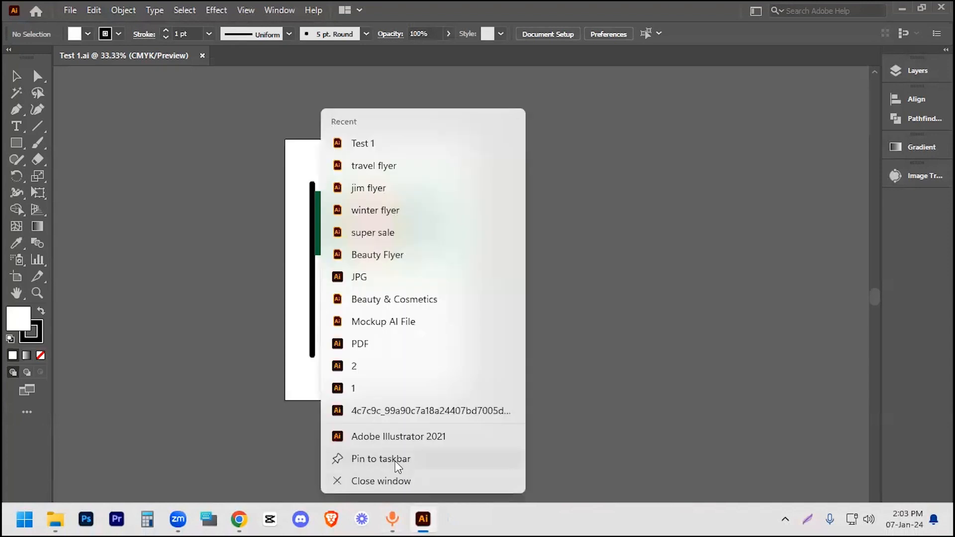
pyautogui.click(396, 459)
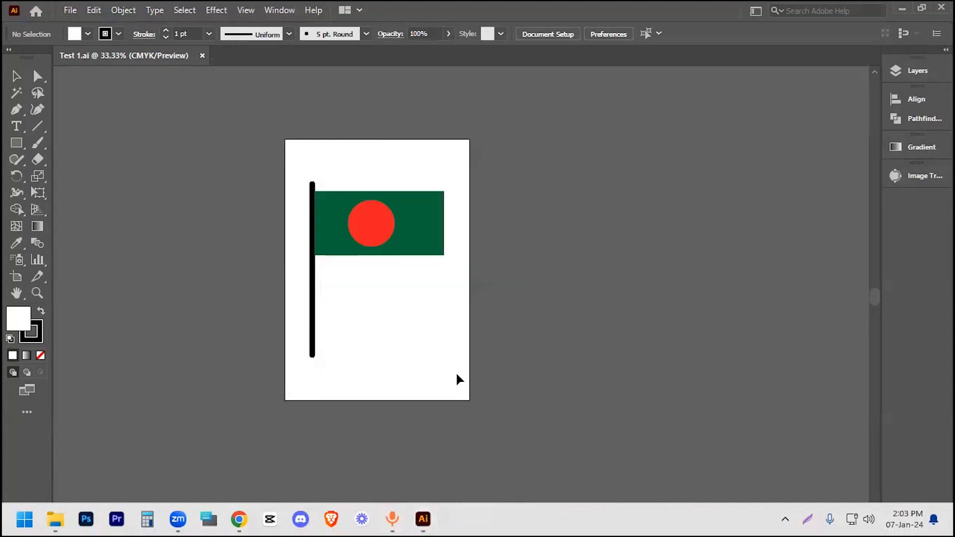
pyautogui.moveTo(459, 360); pyautogui.dragTo(292, 177)
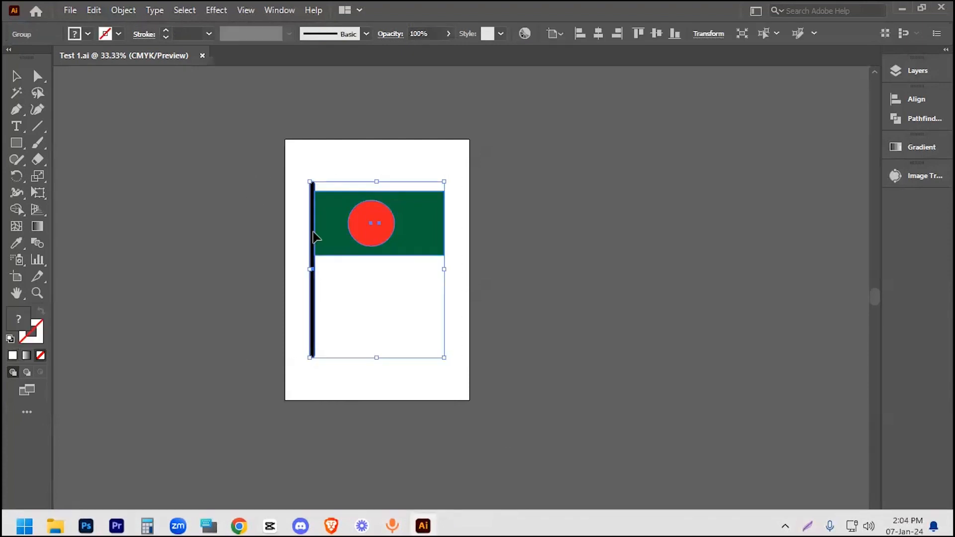
pyautogui.click(569, 230)
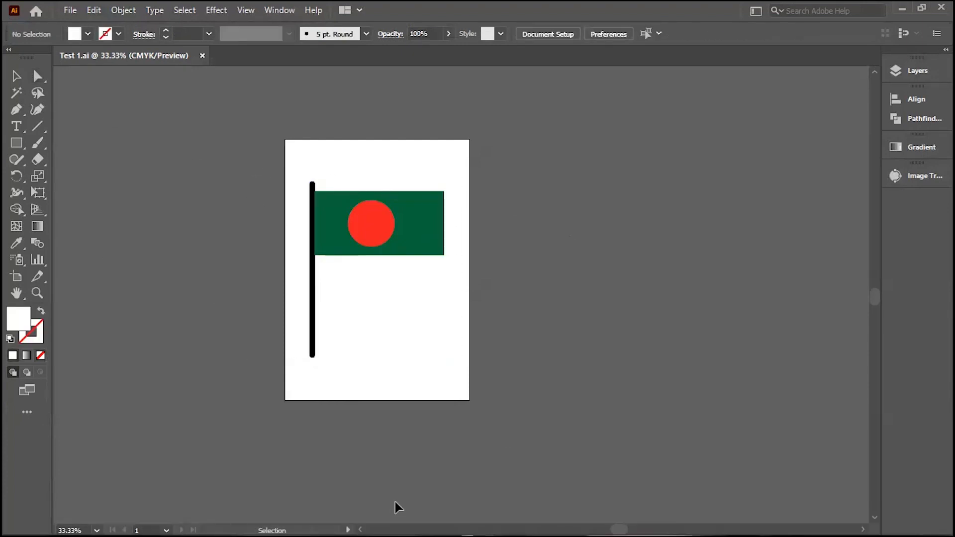
# Quit the Creative Cloud repair prompt on the desktop.
pyautogui.moveTo(441, 519)
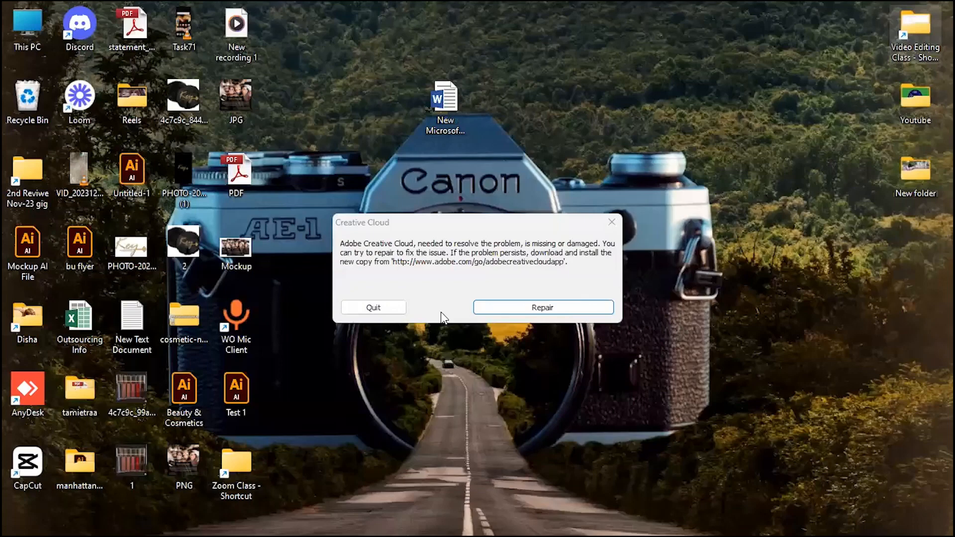
pyautogui.click(380, 307)
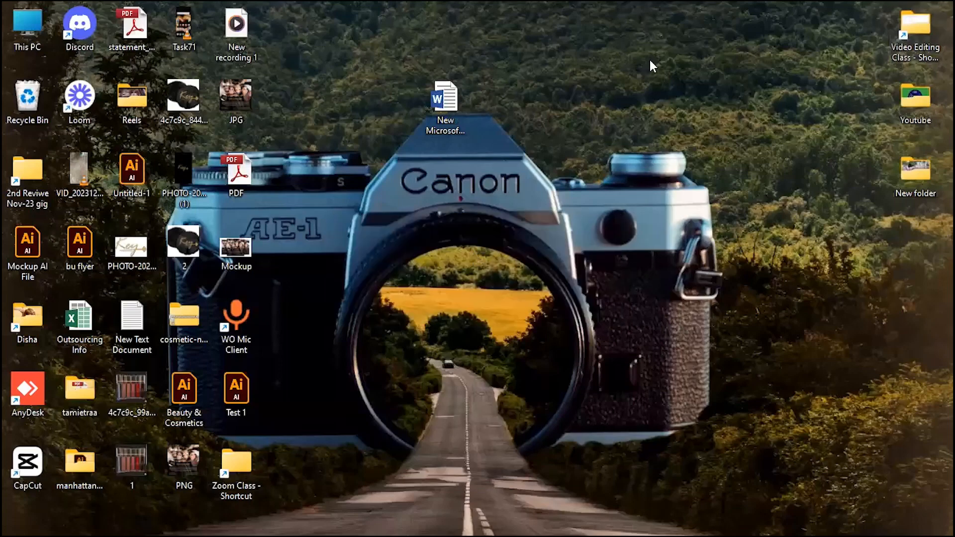